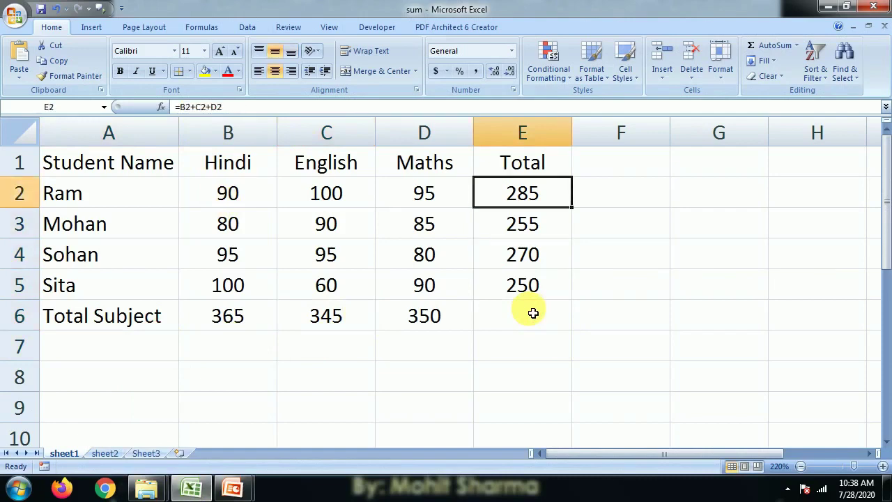
Examine the marks in row 2 and go through the parts of the addition formula in cell E2
key(Left)
key(Left)
key(Left)
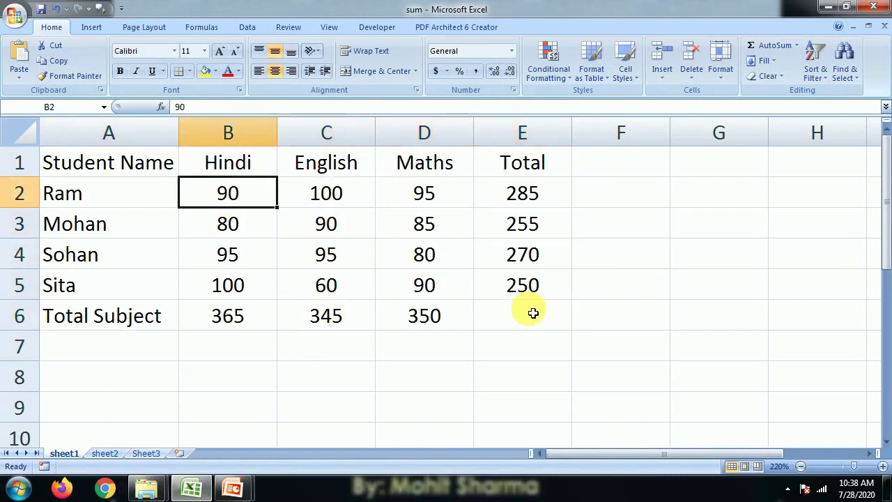
key(Right)
key(Right)
key(Right)
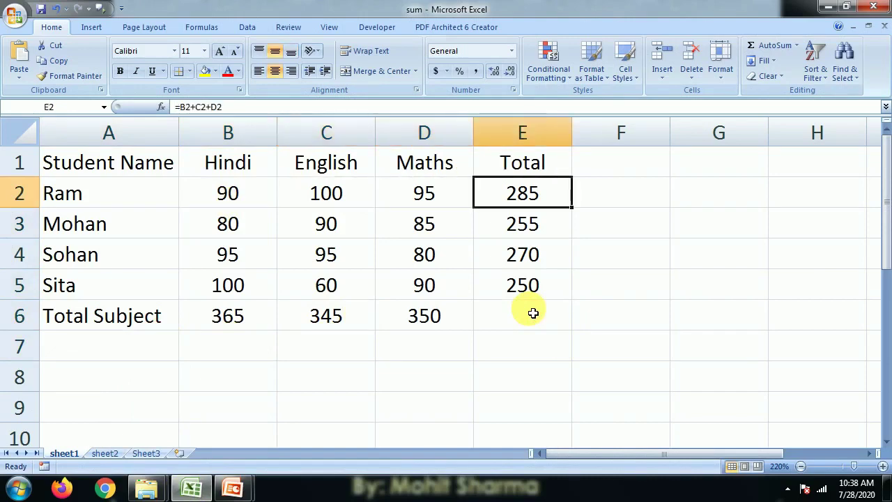
key(F2)
key(Left)
key(Left)
key(Left)
key(Left)
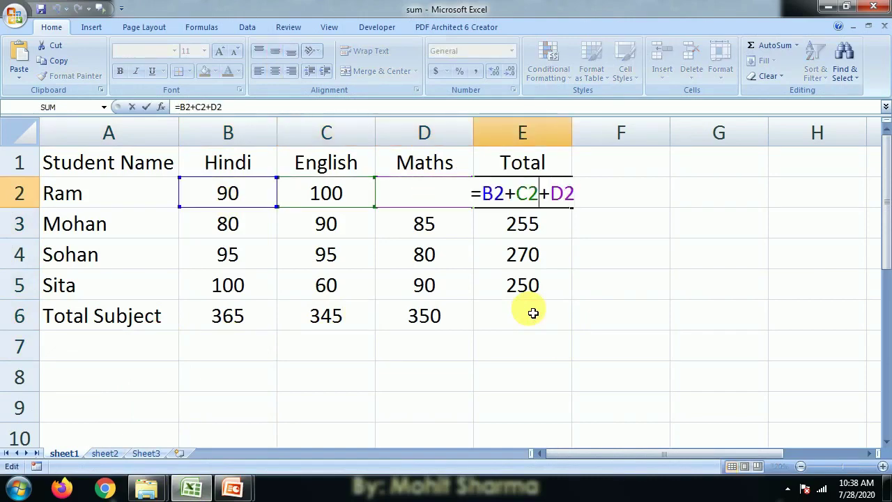
key(Left)
key(Left)
key(Left)
key(Left)
key(shift+Right)
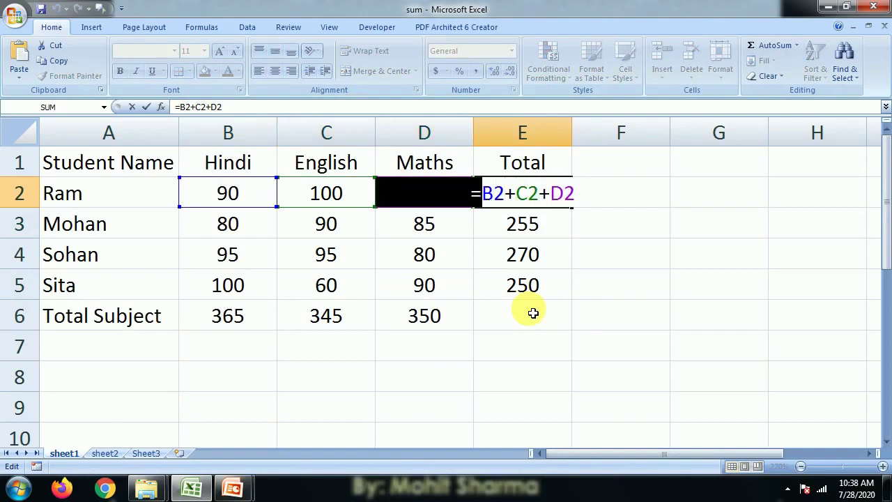
key(Right)
key(Left)
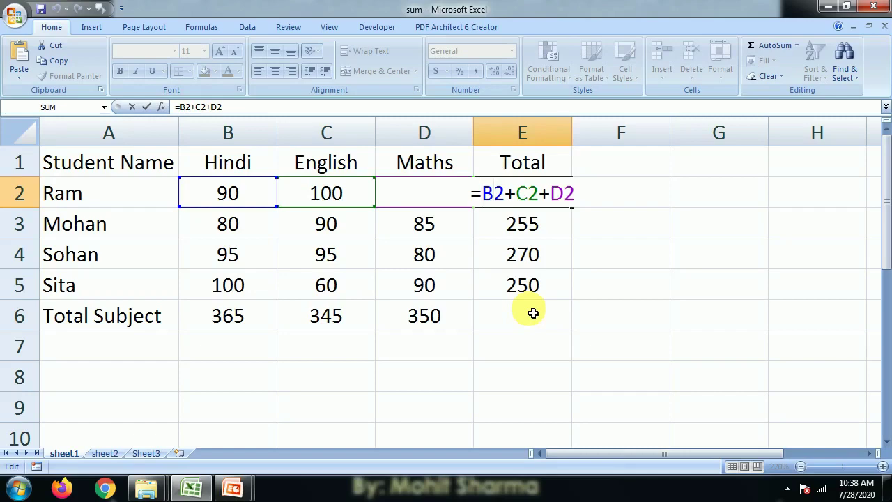
key(shift+Right)
key(Right)
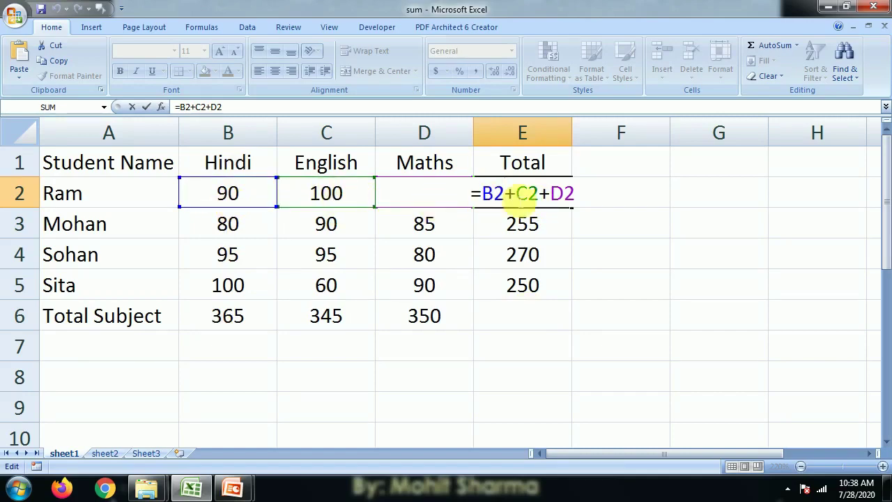
key(Right)
key(Right)
key(Right)
key(Right)
key(Right)
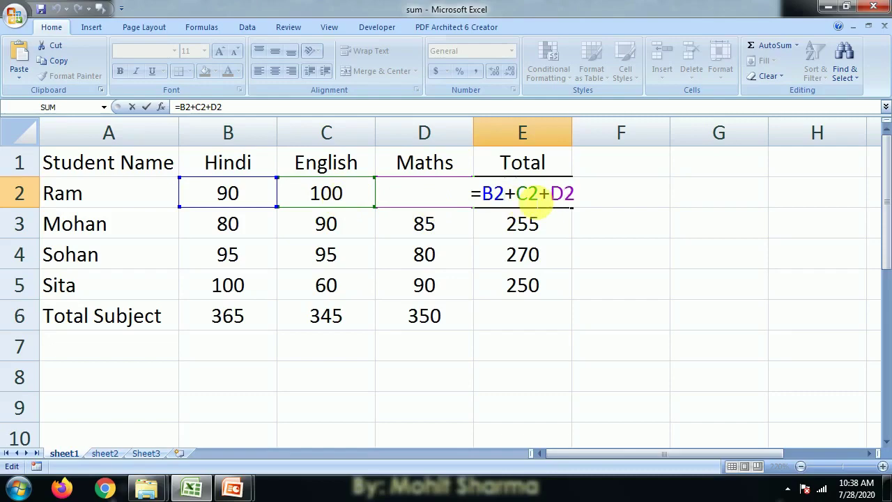
key(Return)
click(534, 199)
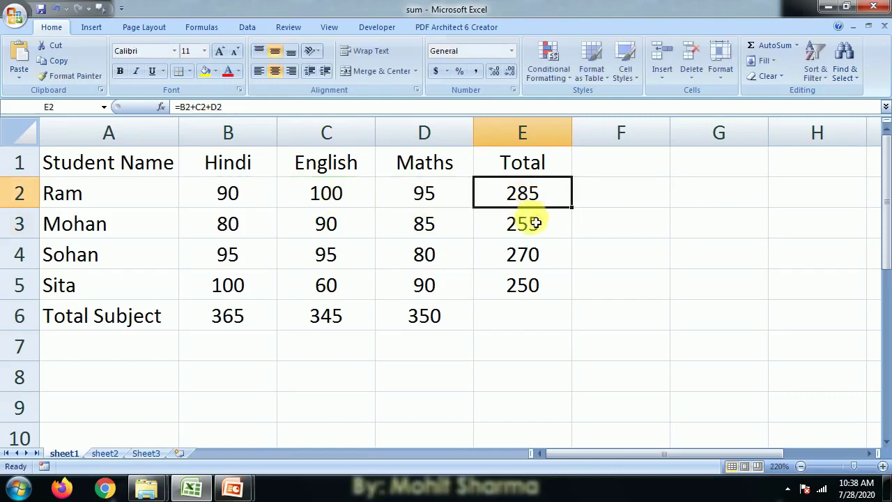
click(532, 224)
click(554, 204)
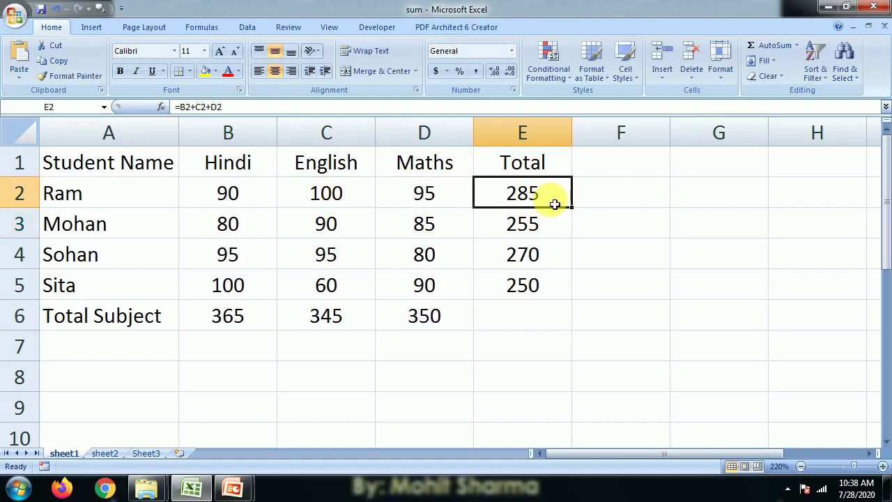
Examine the SUM formula with separate cell arguments in E3, from the equals sign to the first argument
click(534, 227)
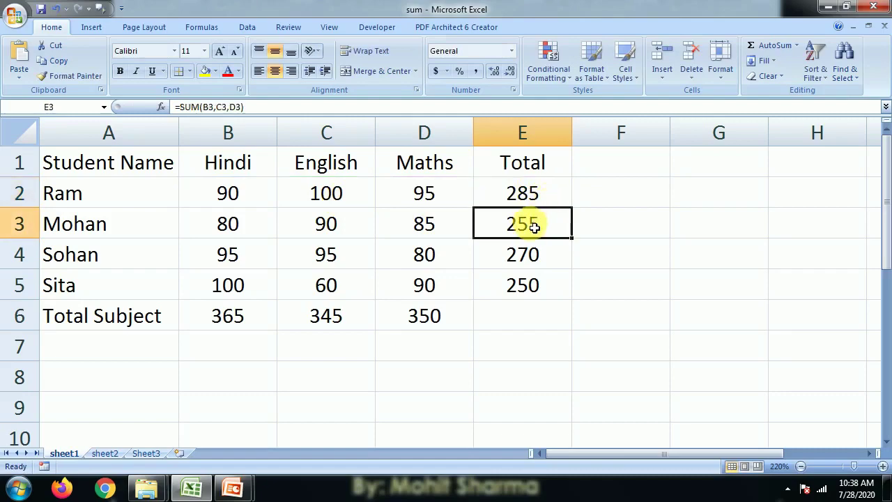
double_click(497, 225)
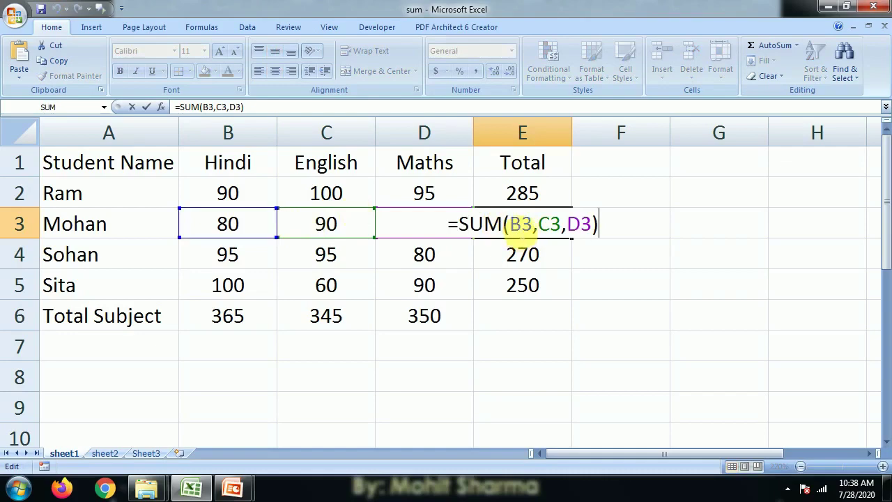
click(547, 236)
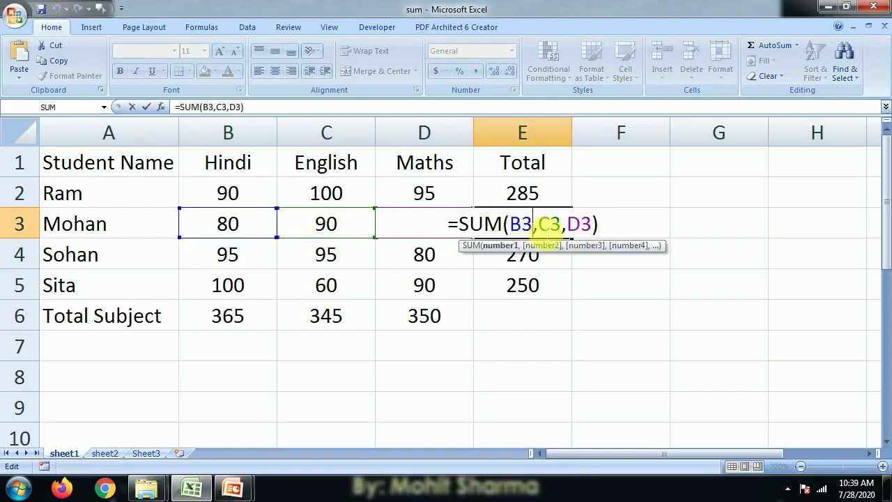
key(Left)
key(Left)
key(Left)
key(Left)
key(Left)
key(Left)
key(Left)
key(shift+Right)
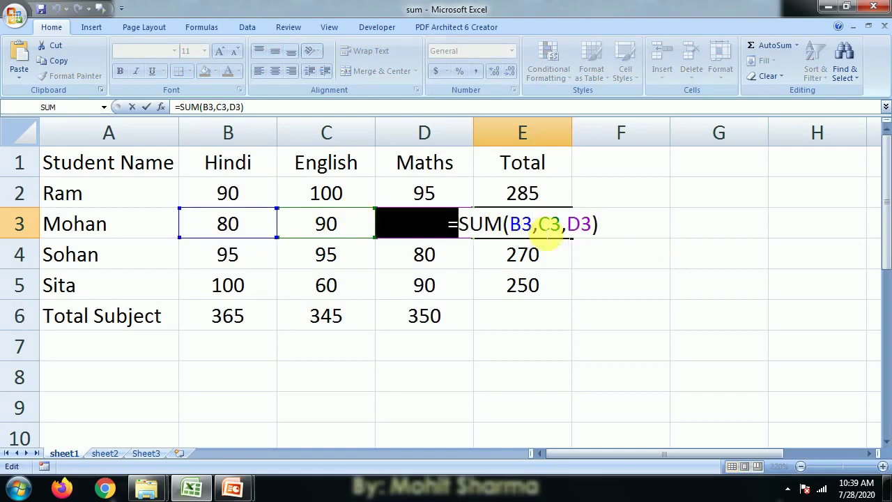
key(Right)
key(Left)
key(Right)
key(Right)
key(Right)
key(Right)
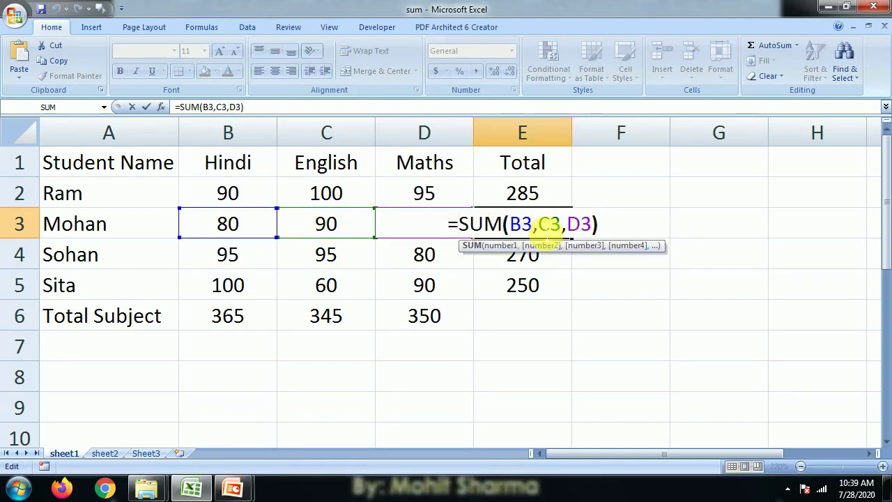
key(shift+Right)
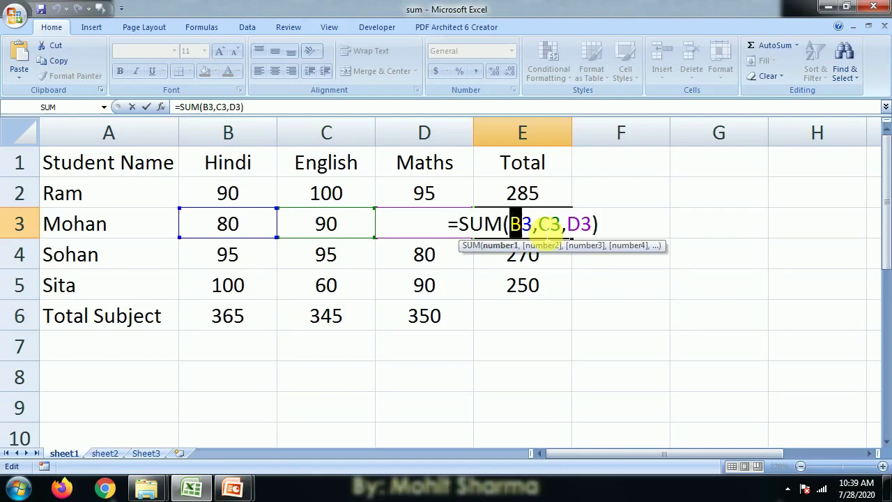
key(shift+Right)
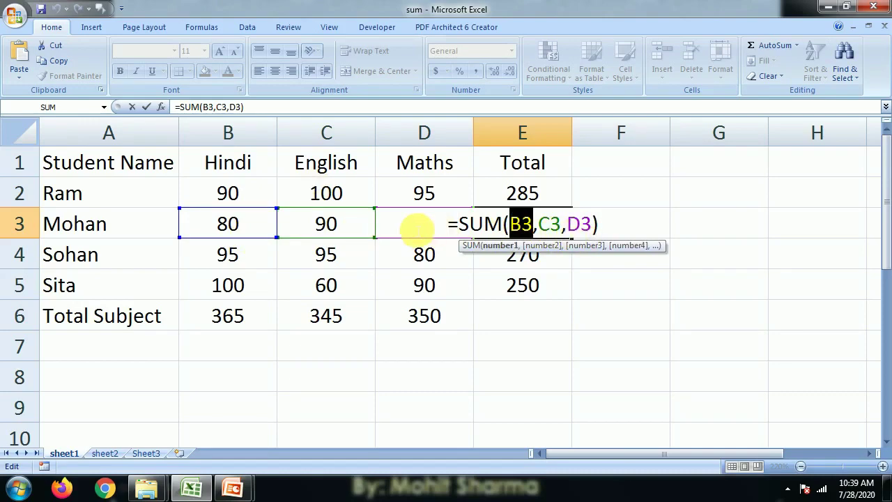
key(Return)
key(Up)
Examine the SUM formula in E4, including the colon of its cell range
key(Down)
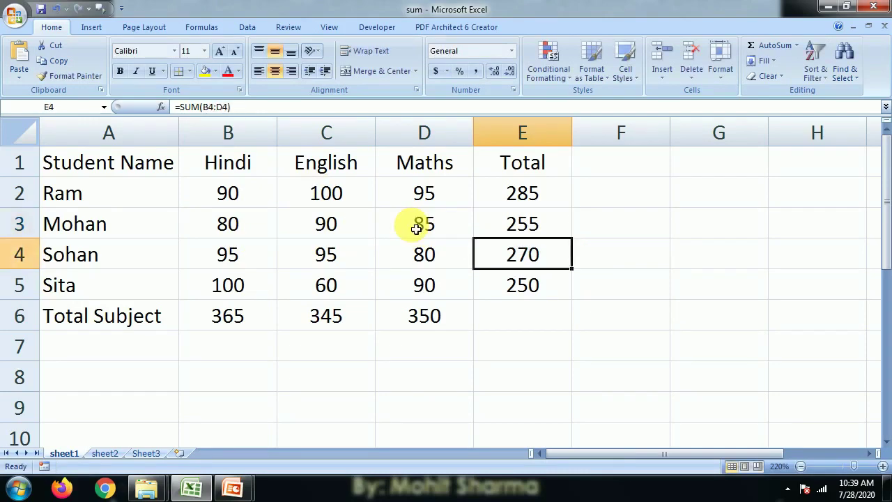
key(F2)
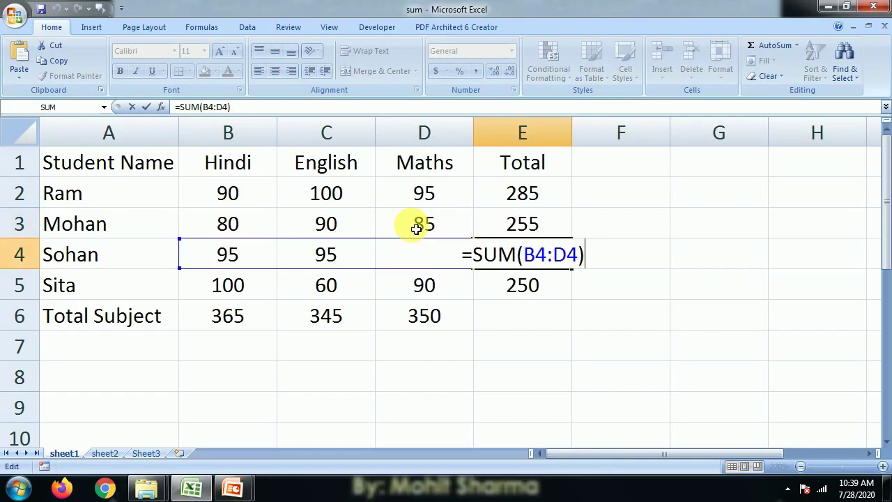
key(Left)
key(Left)
key(Left)
key(Left)
key(Left)
key(Left)
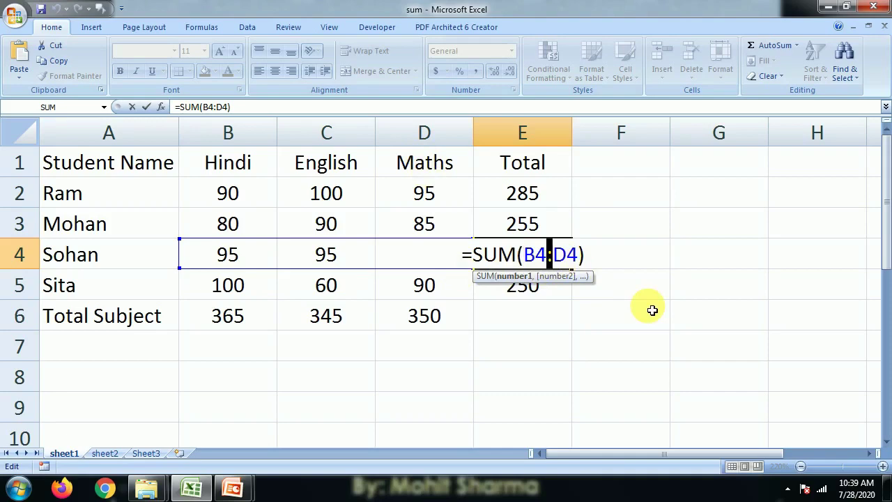
key(Return)
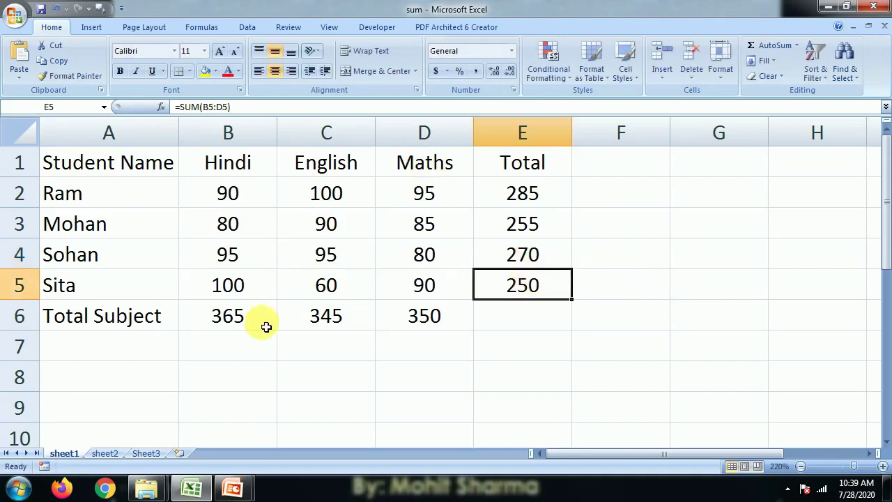
Compare the subject total formulas in B6 and C6 with the row total formula in E4
click(244, 321)
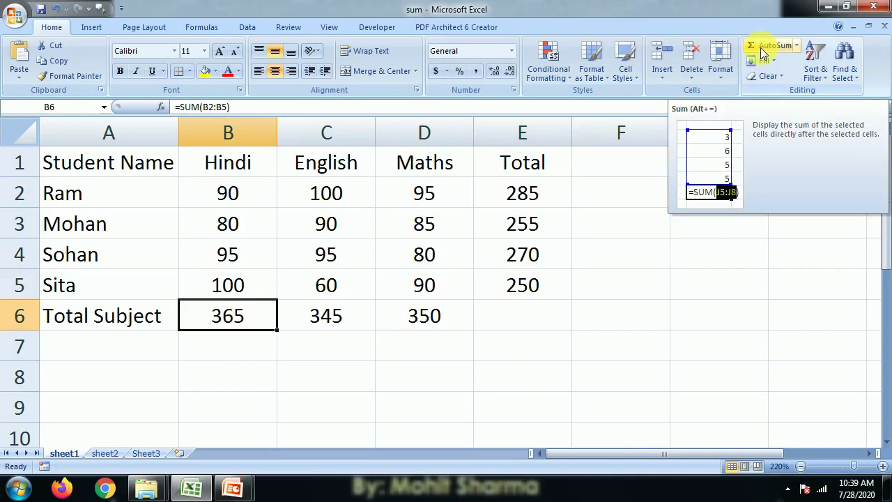
click(358, 317)
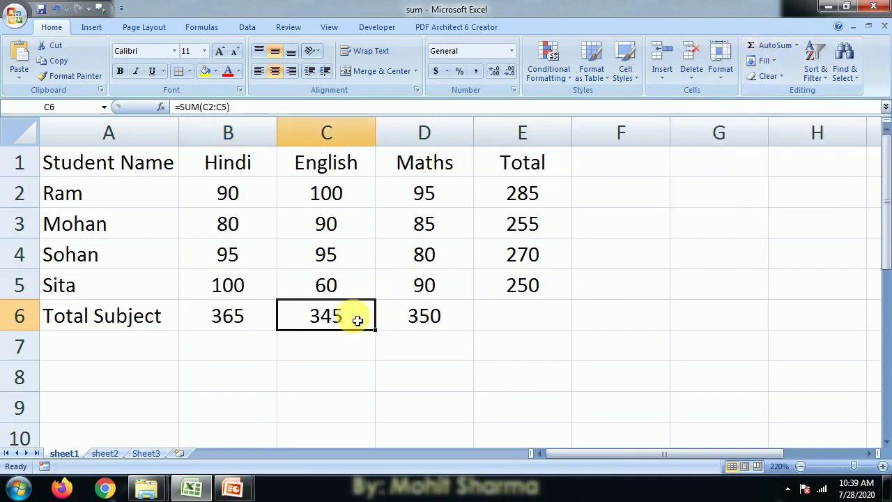
click(249, 318)
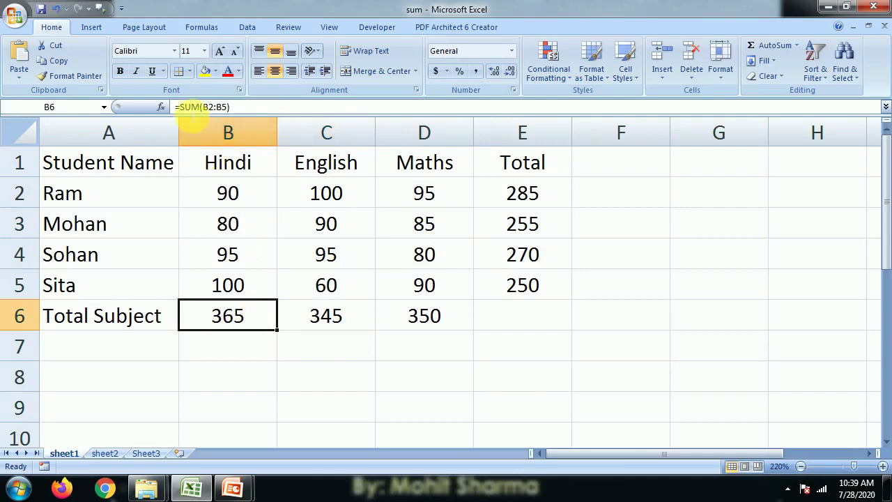
click(501, 258)
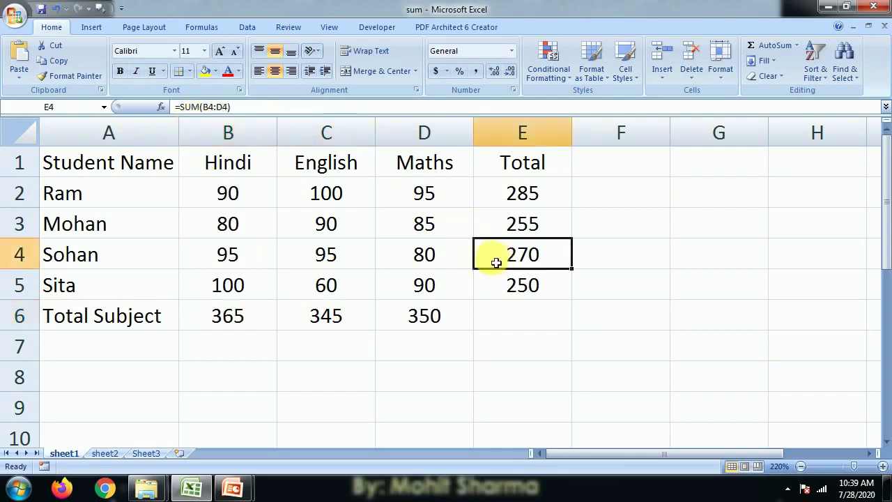
click(225, 315)
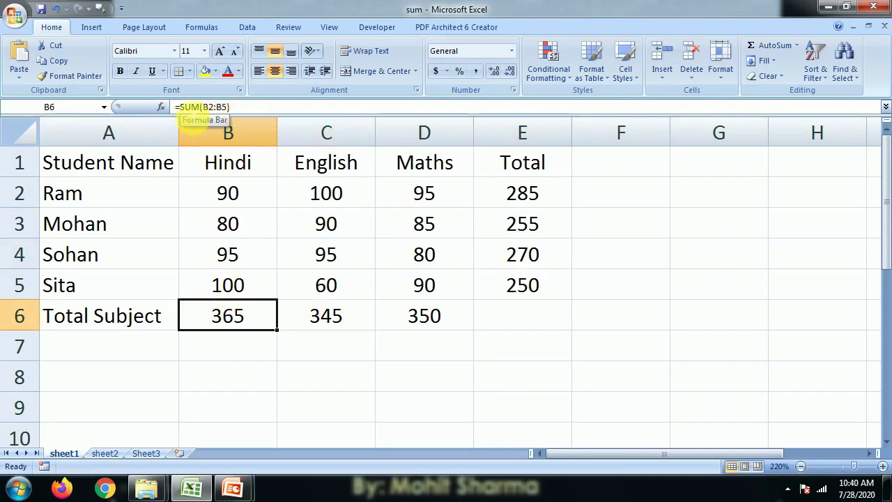
click(314, 346)
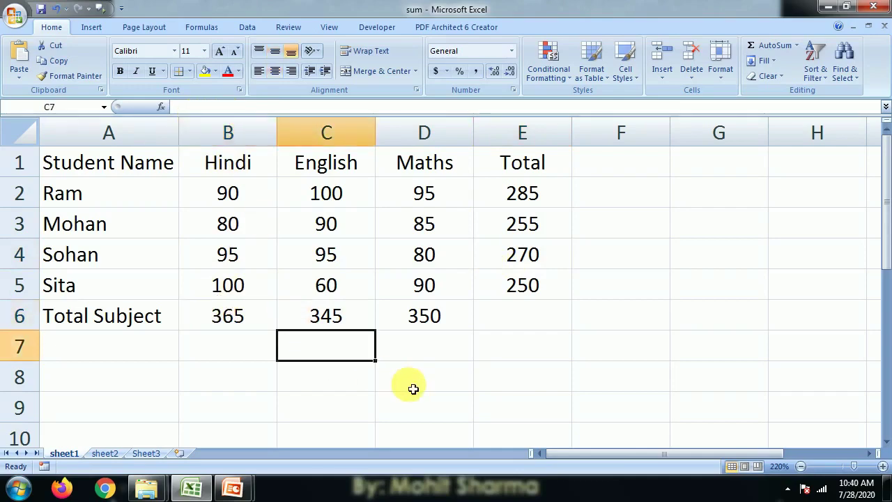
right_click(64, 462)
click(90, 336)
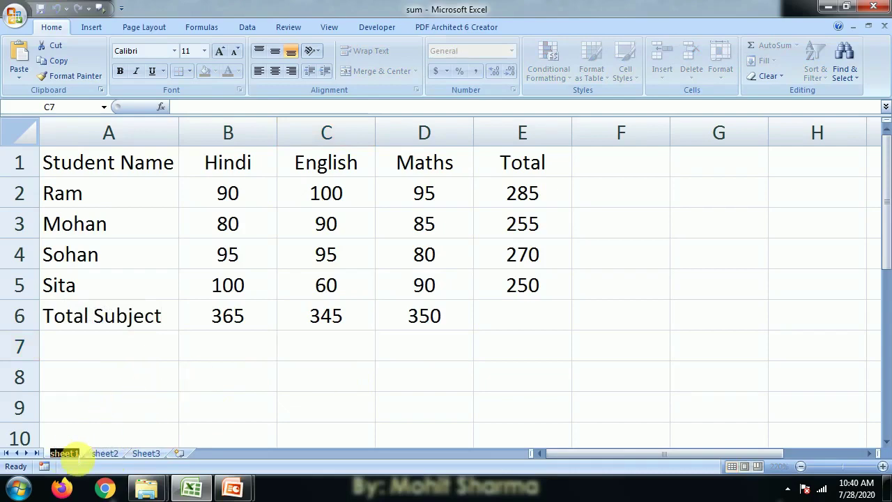
click(108, 453)
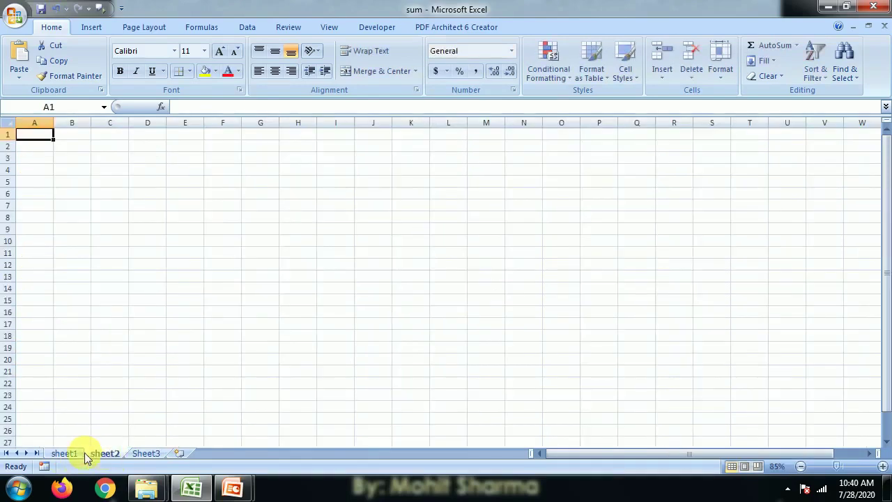
Rename the worksheet sheet1 as sum
right_click(65, 453)
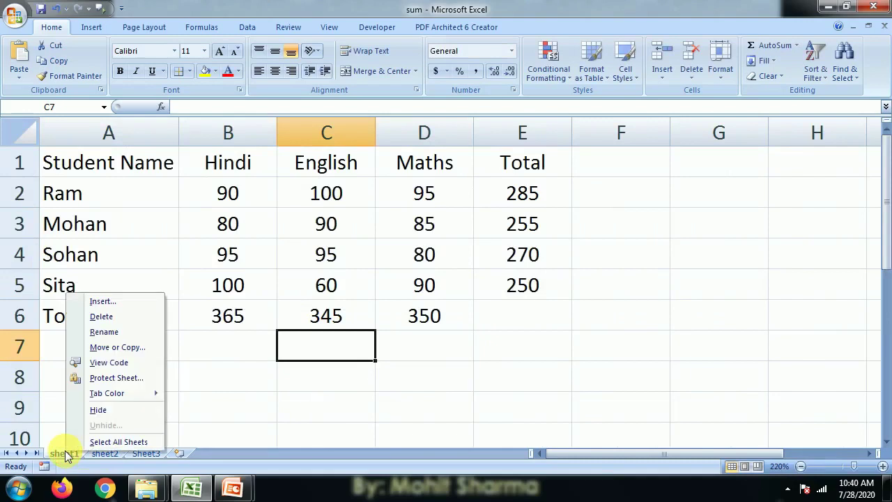
click(98, 334)
text(sum,)
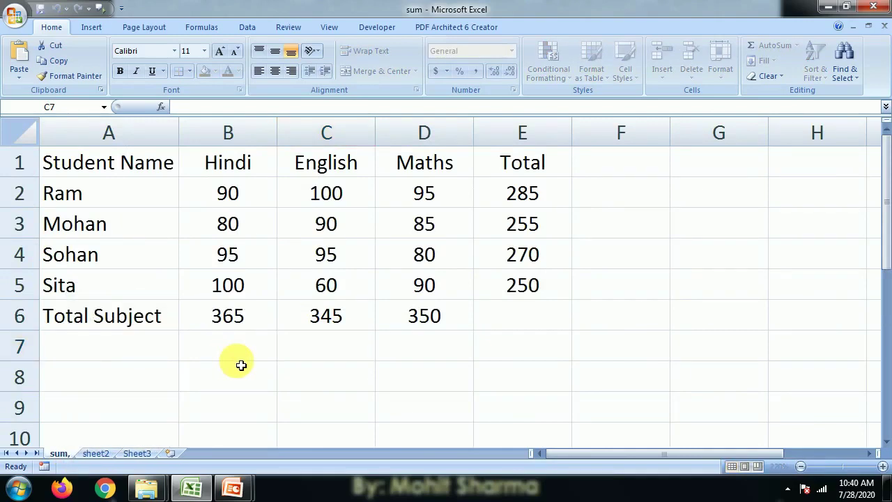
key(Return)
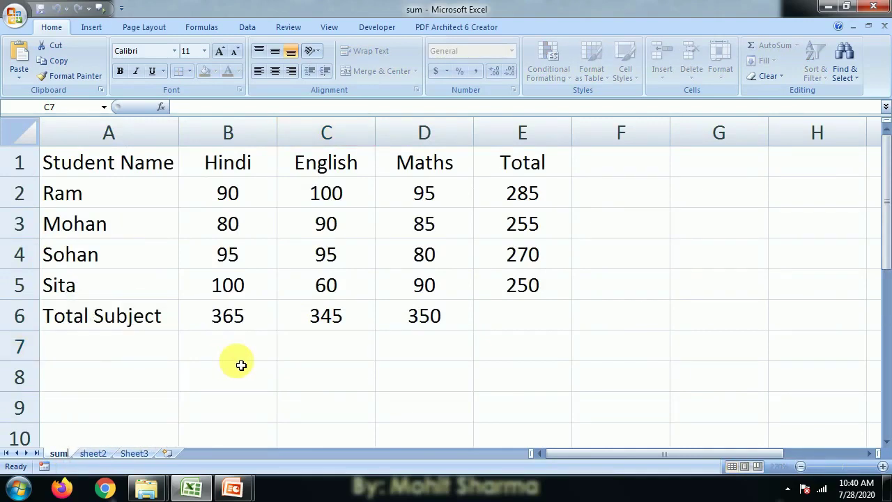
Rename the worksheet sheet2 as minus,divide,multiply
click(89, 454)
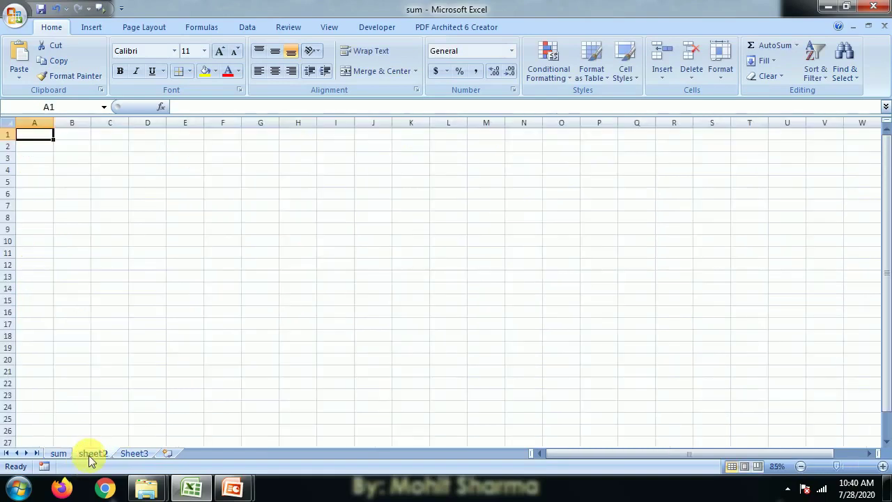
right_click(89, 455)
click(127, 337)
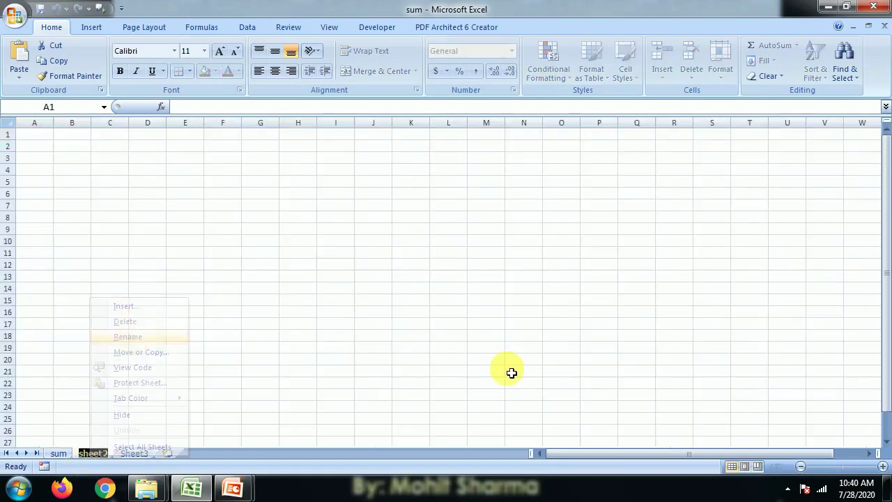
text(mi)
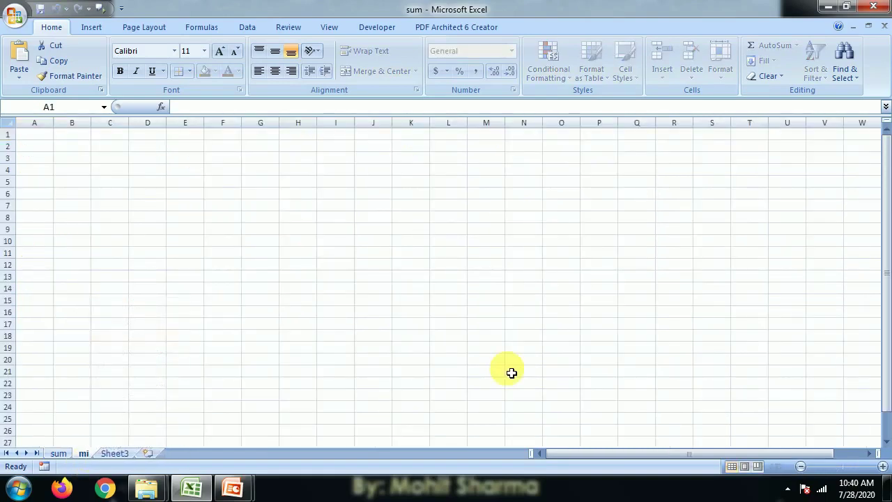
text(nus)
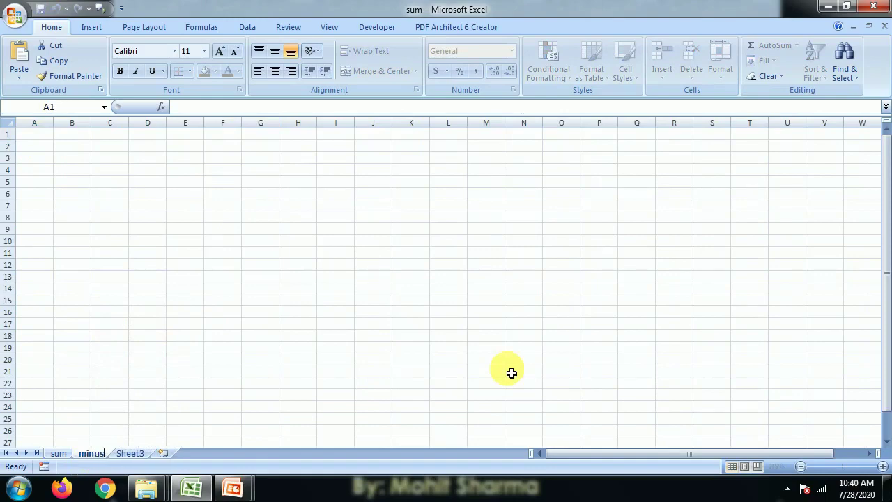
text(,divide)
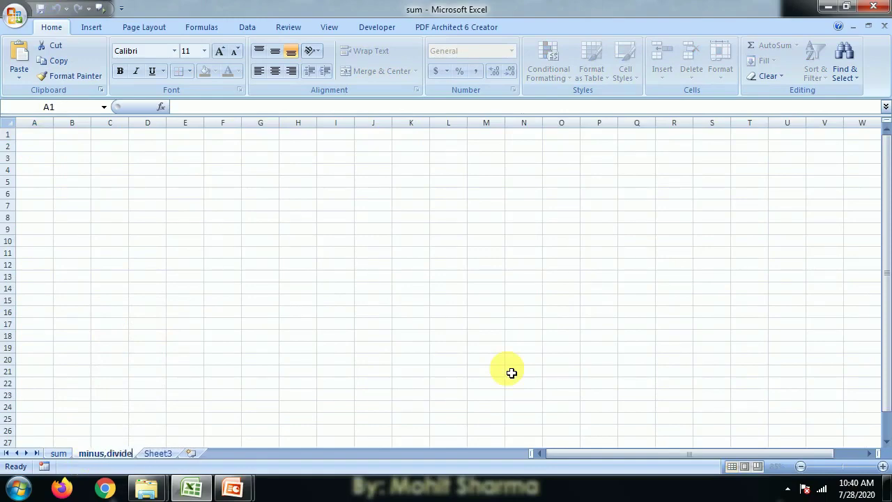
text(,multip)
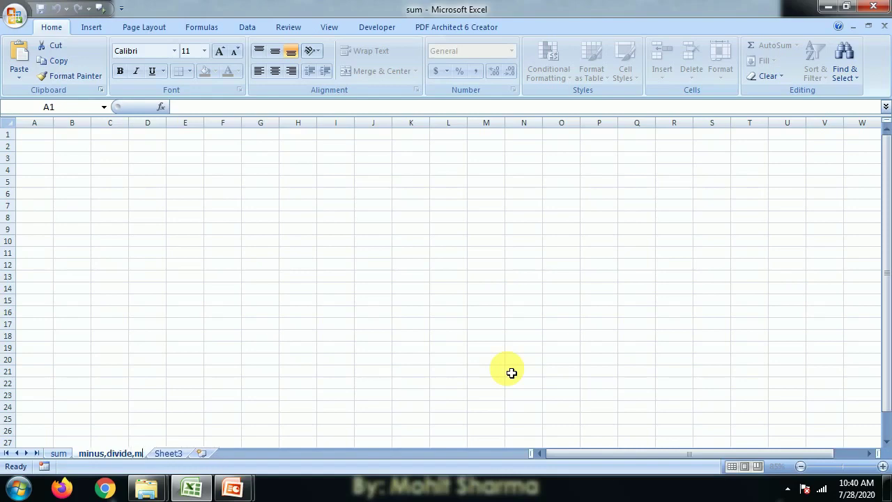
text(ly)
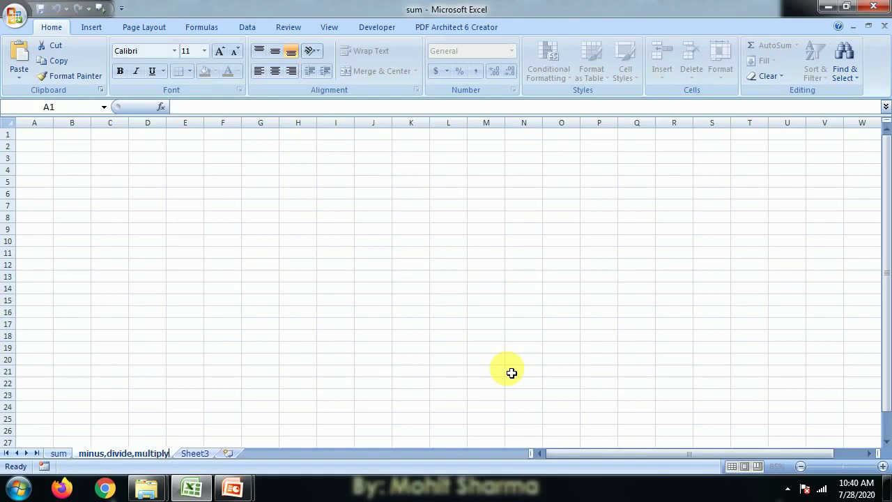
click(159, 399)
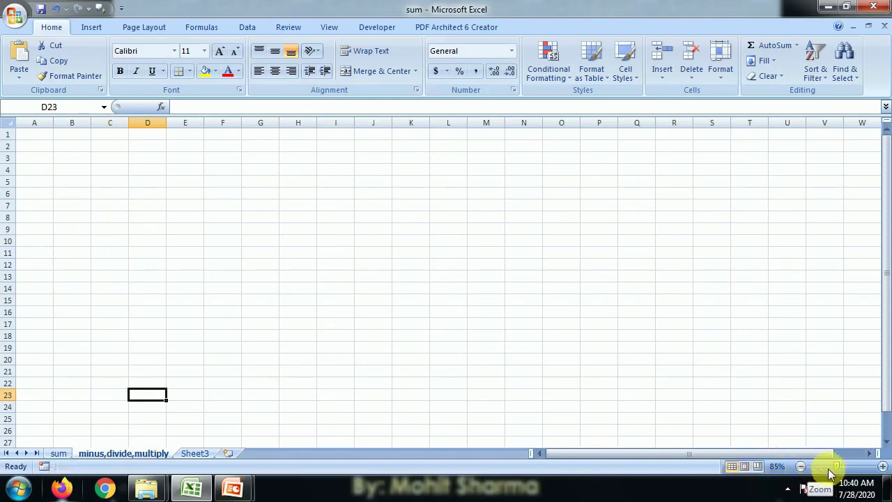
Enter the heading Product in cell A1 of the minus,divide,multiply worksheet
drag(829, 470, 854, 467)
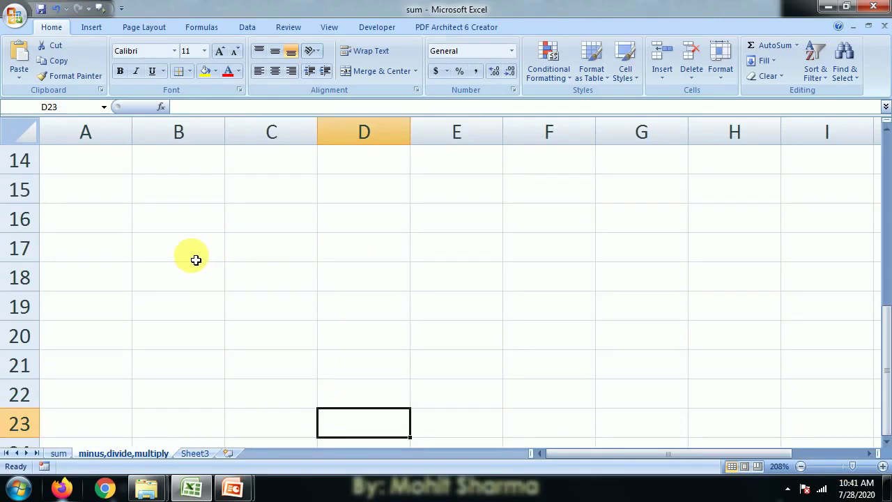
scroll(195, 260, up, 4)
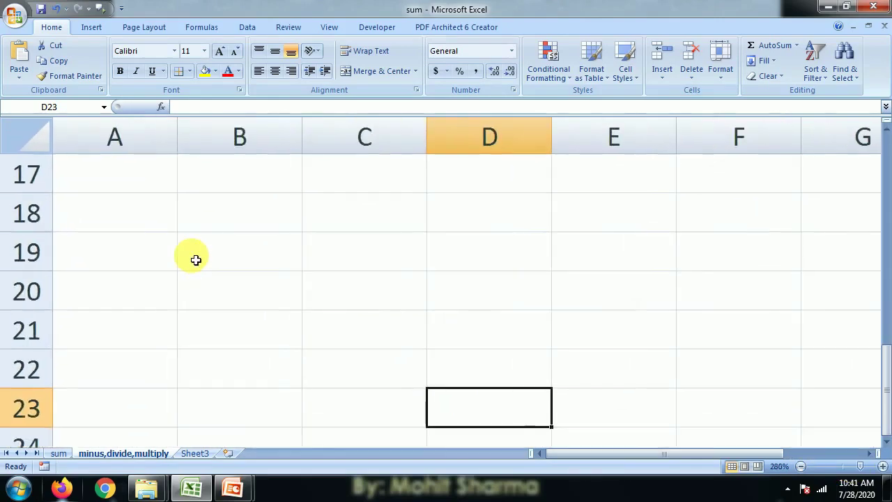
scroll(196, 258, down, 2)
scroll(189, 257, down, 2)
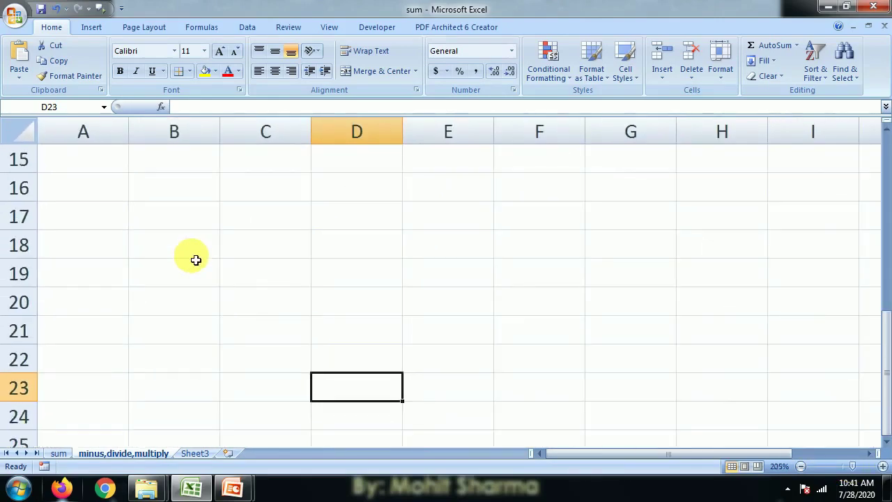
scroll(209, 256, up, 5)
click(85, 159)
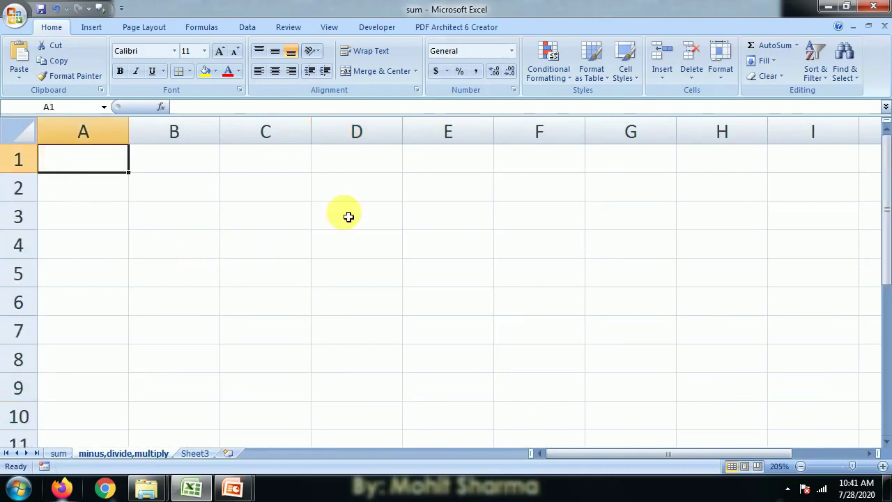
text(Product)
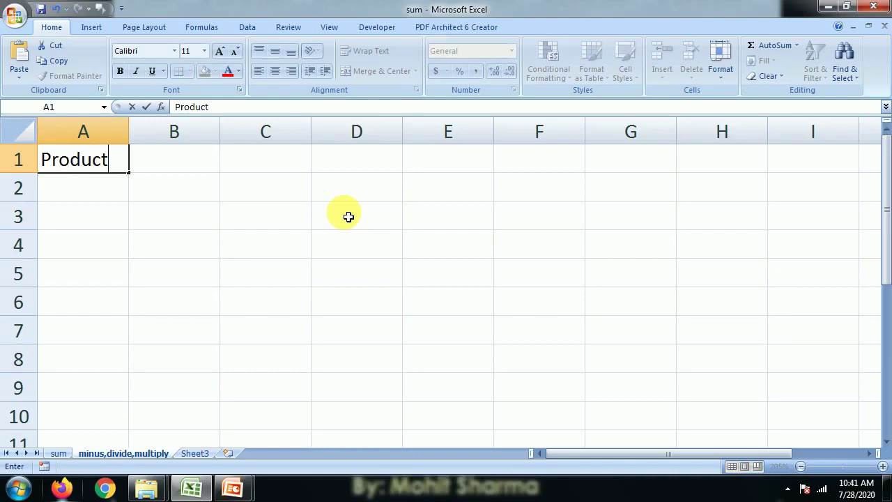
key(Return)
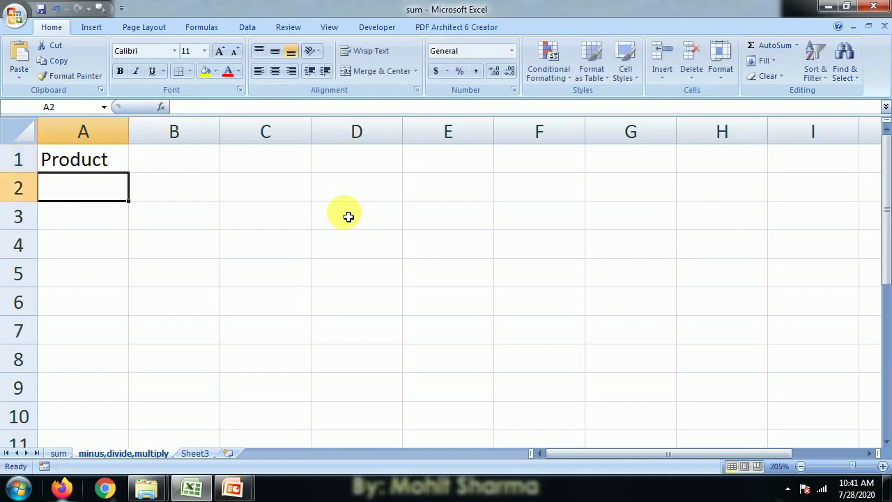
List the products Books, Bags, Pens and Pencils in cells A2 to A5 under the Product heading
text(Bg)
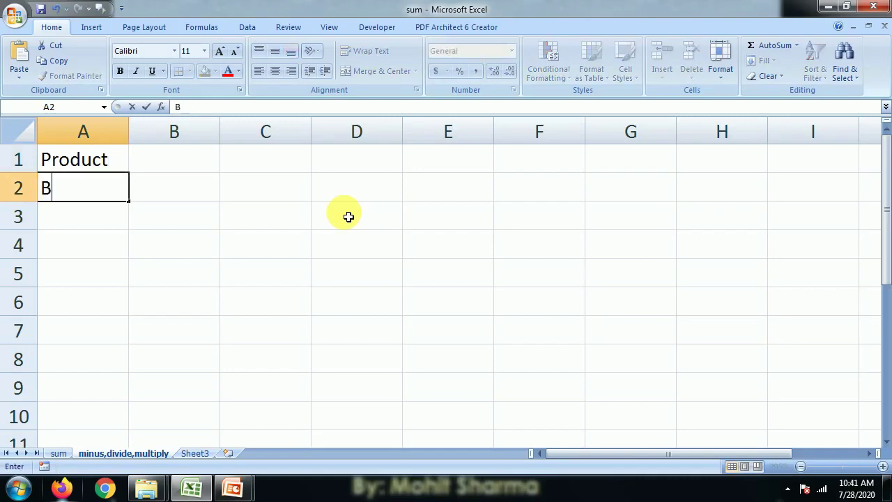
key(BackSpace)
key(BackSpace)
text(Books)
key(Return)
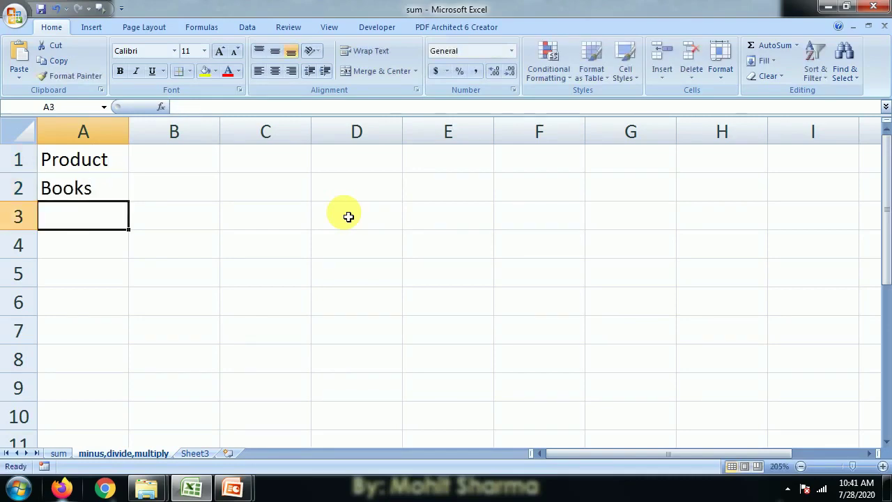
text(Bags)
key(Return)
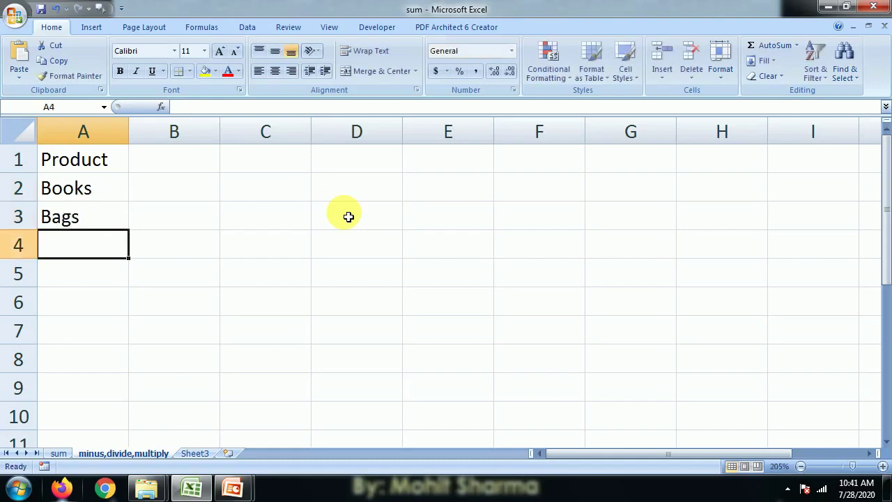
text(Pens)
key(Return)
text(P)
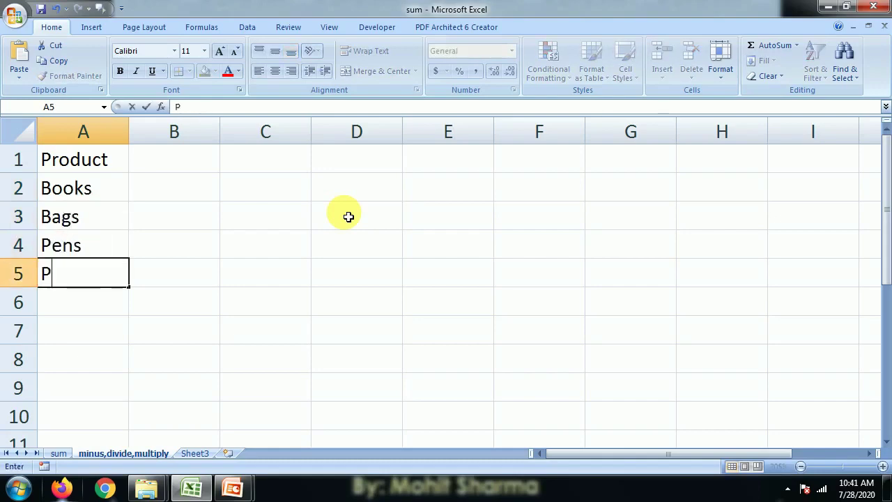
text(encil)
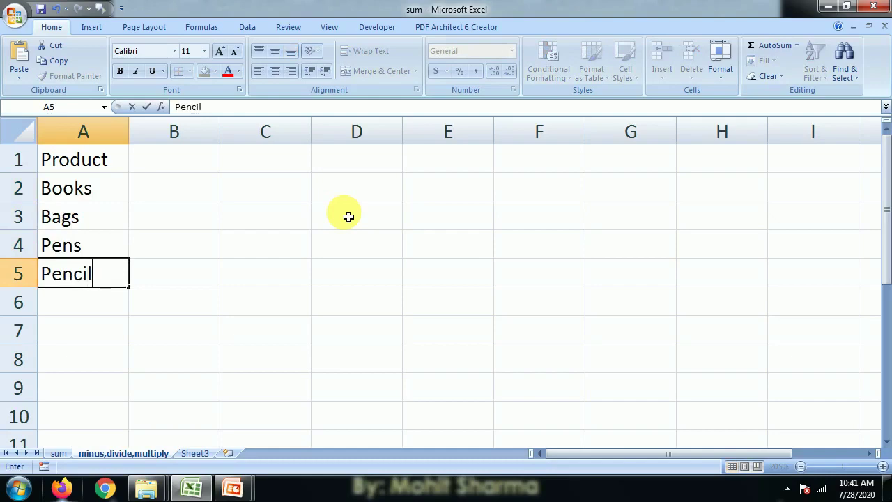
text(s)
key(Return)
Make the Product heading in A1 bold
key(Up)
key(Up)
key(Up)
key(Up)
key(Up)
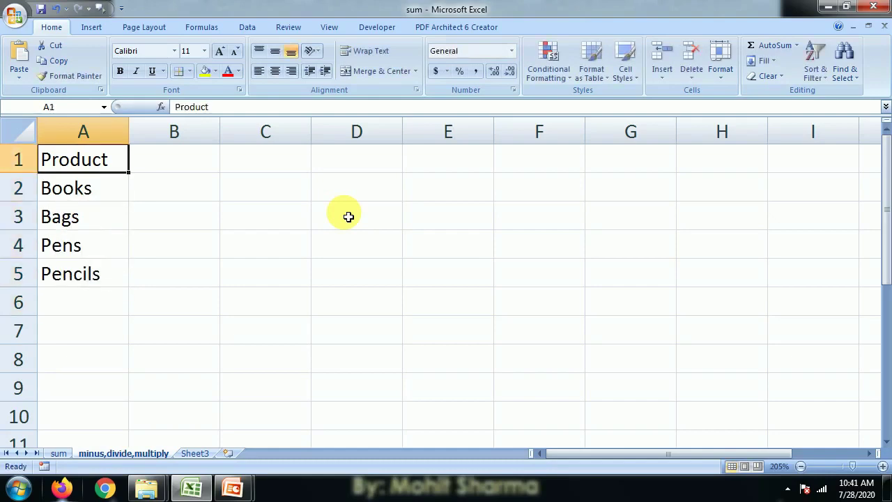
click(119, 71)
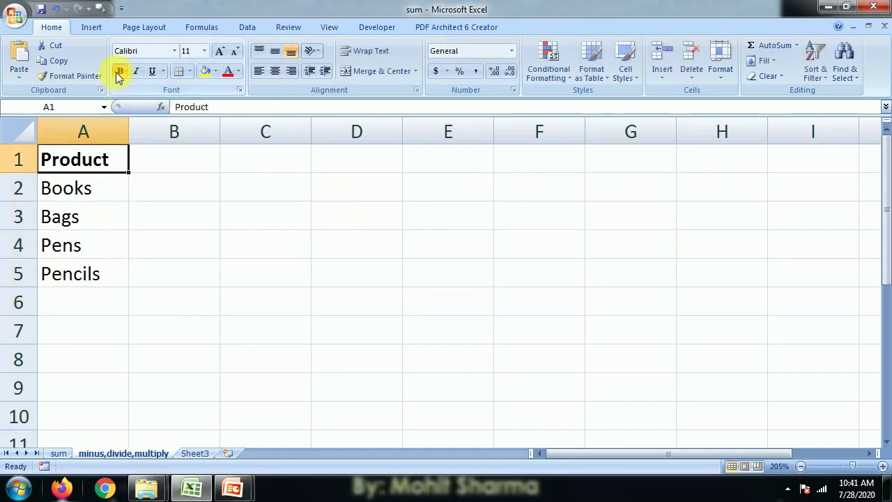
drag(89, 186, 75, 274)
click(80, 304)
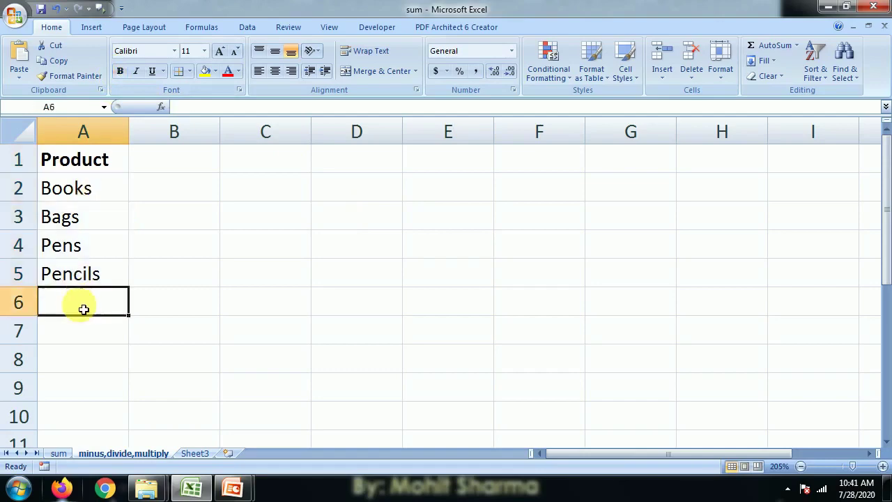
click(75, 188)
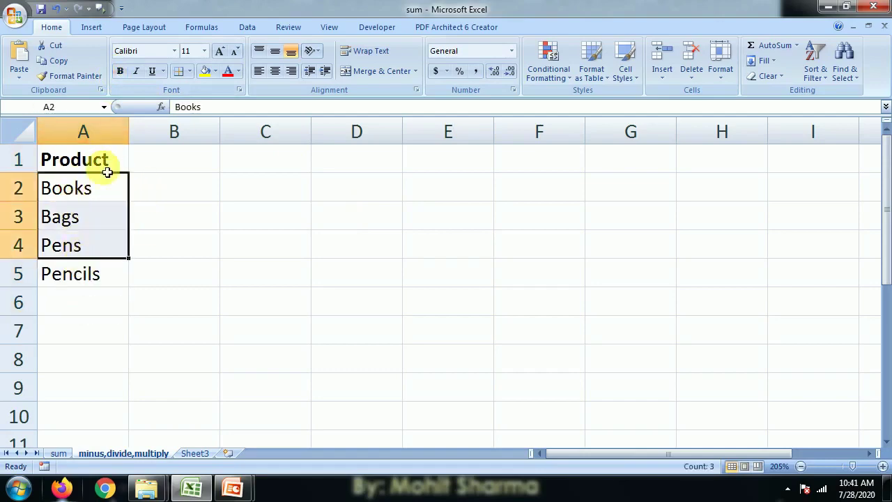
Enter the heading Current Year in B1 and widen column B to fit it
click(184, 167)
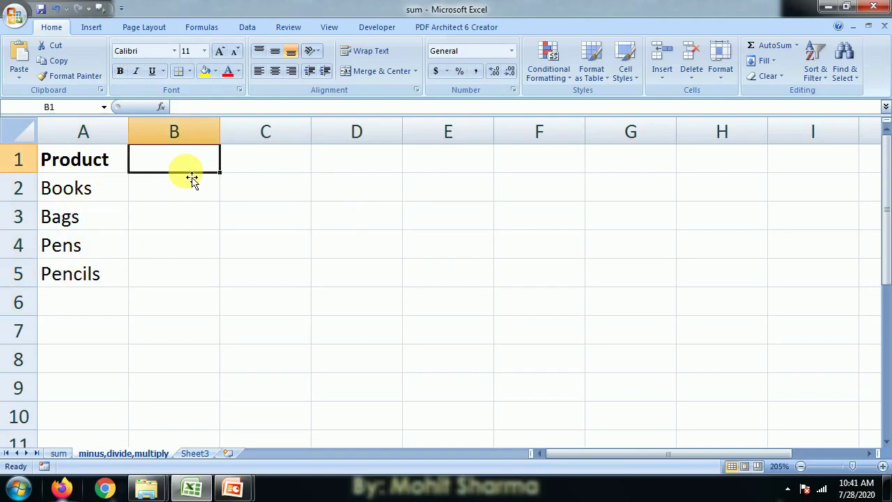
text(Currentr)
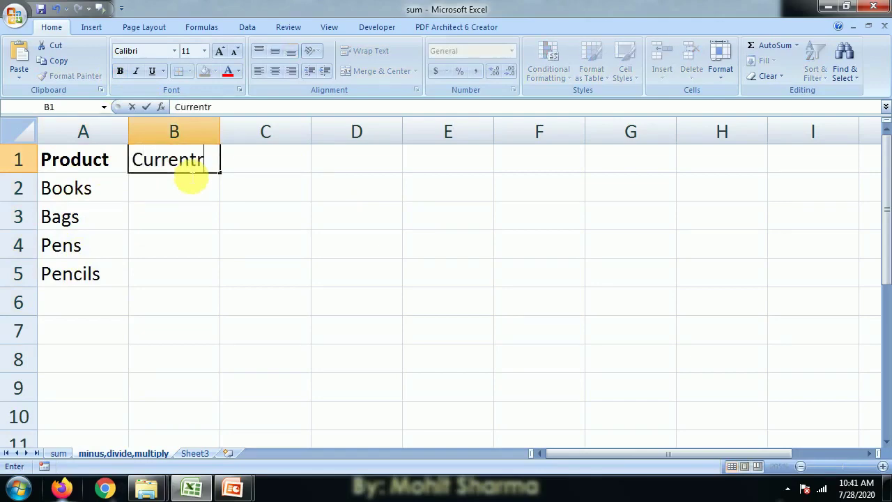
key(BackSpace)
text(Yee)
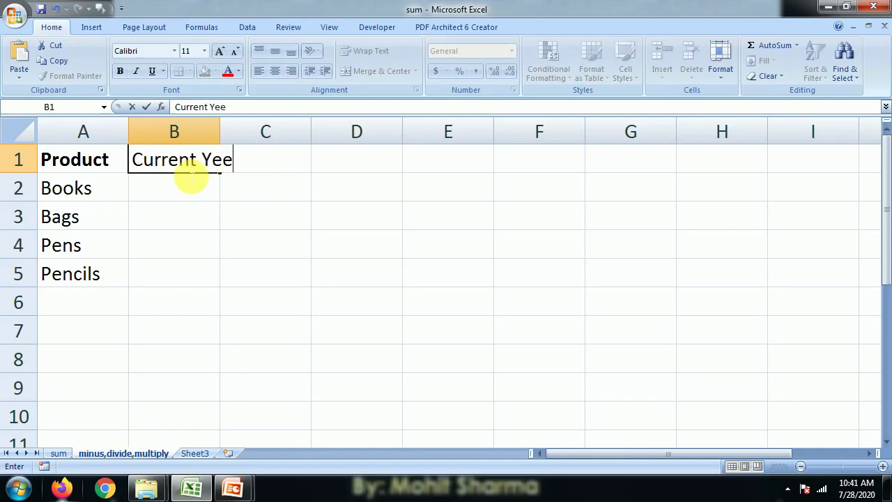
key(BackSpace)
text(ar)
key(Return)
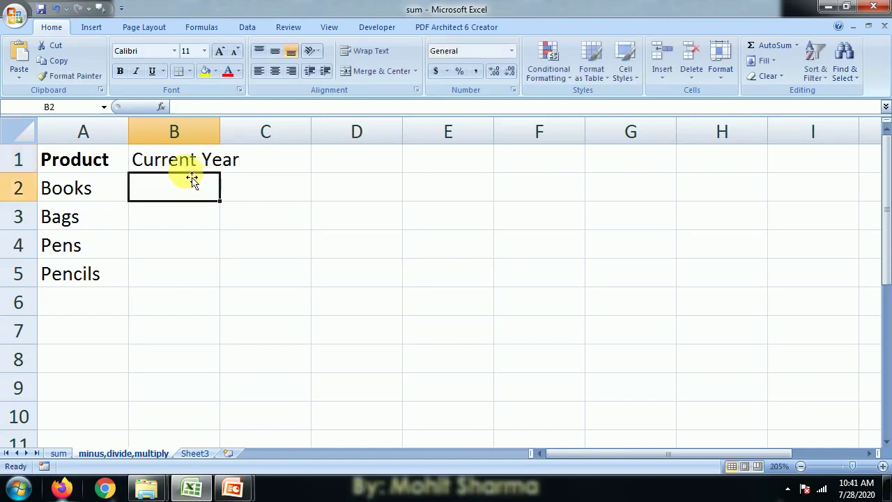
drag(221, 133, 250, 134)
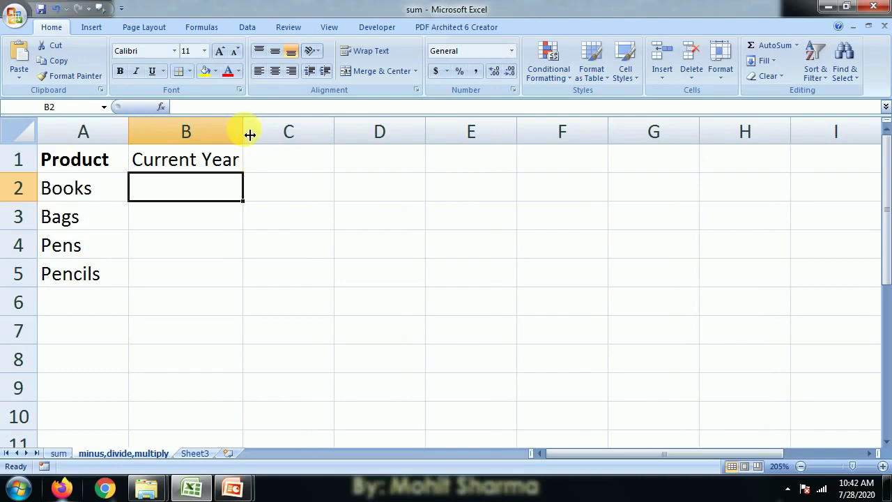
click(236, 132)
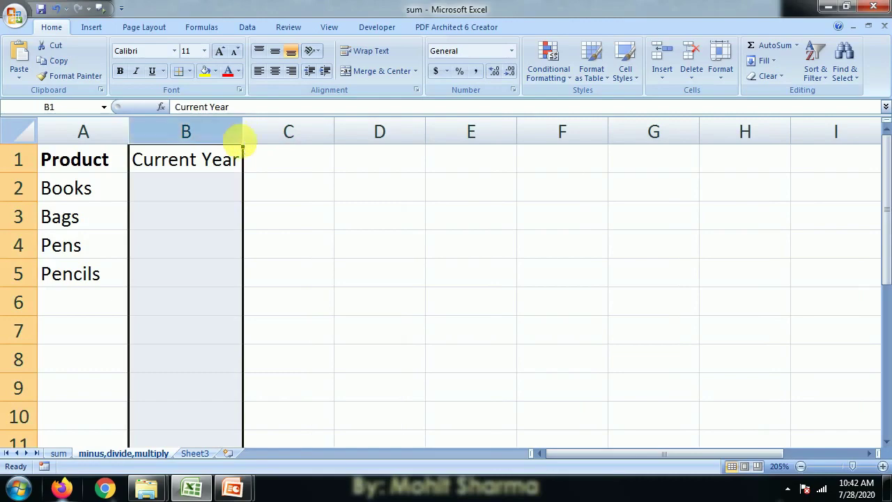
Enter the Current Year values 5000 for Books in B2 and 4500 for Bags in B3
click(189, 188)
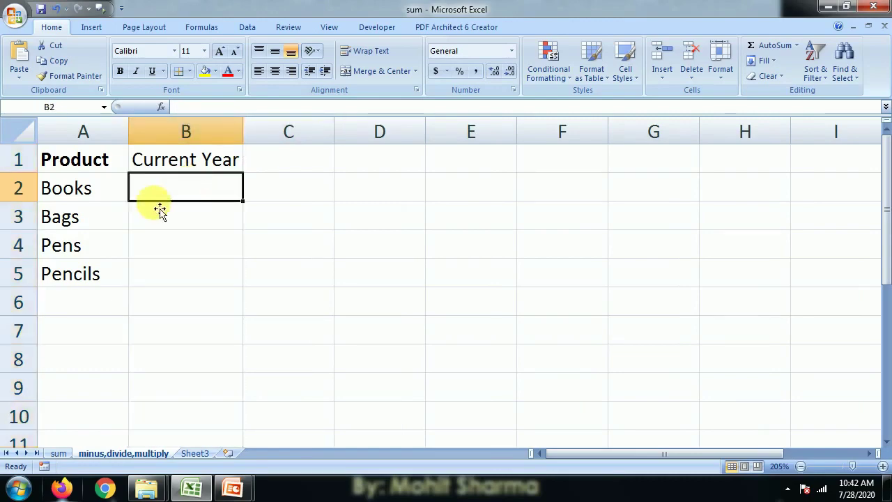
text(5000)
key(Return)
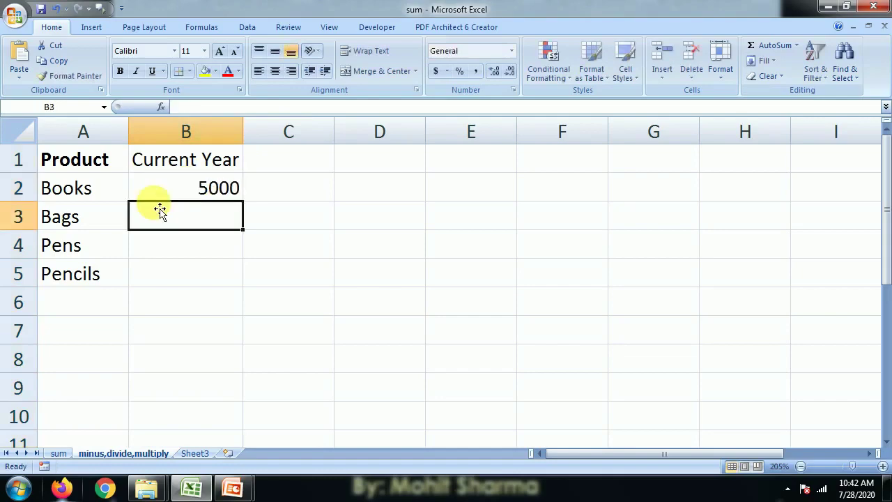
text(4500)
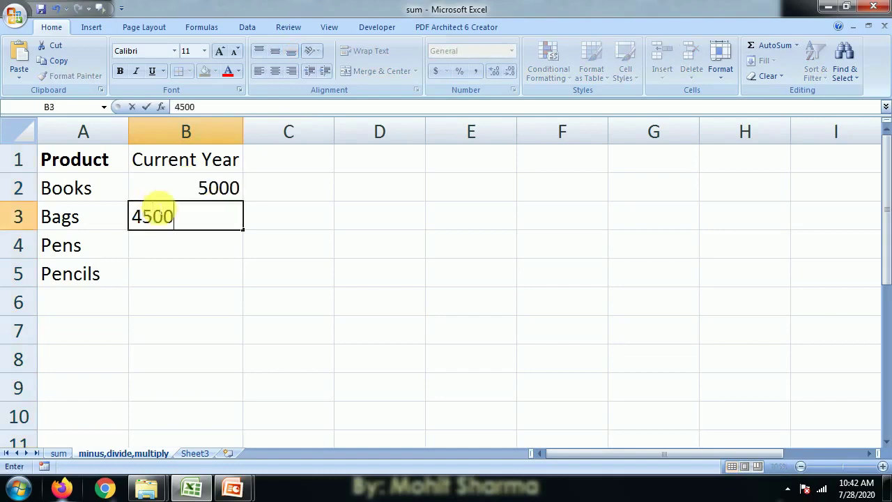
key(Return)
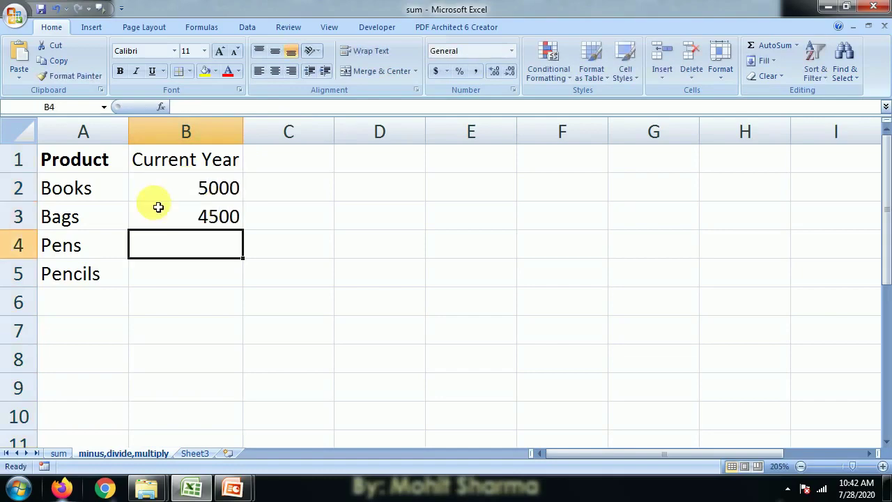
key(Up)
key(Up)
key(Down)
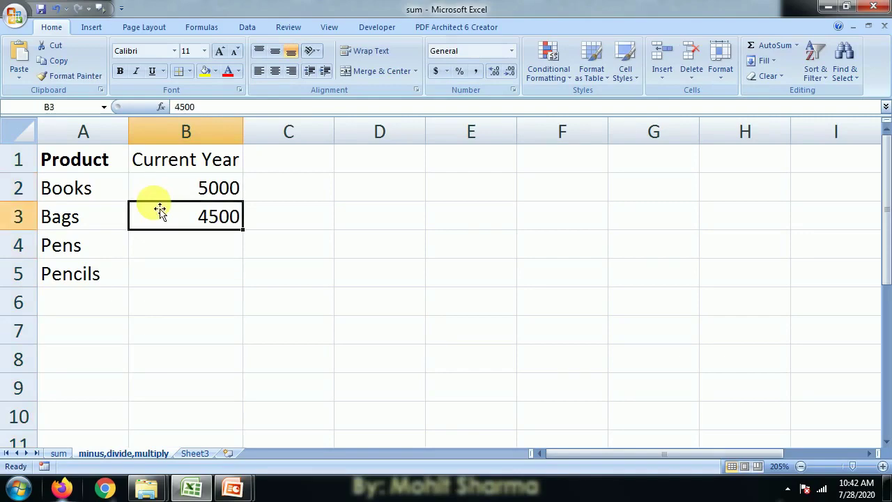
key(Down)
key(Right)
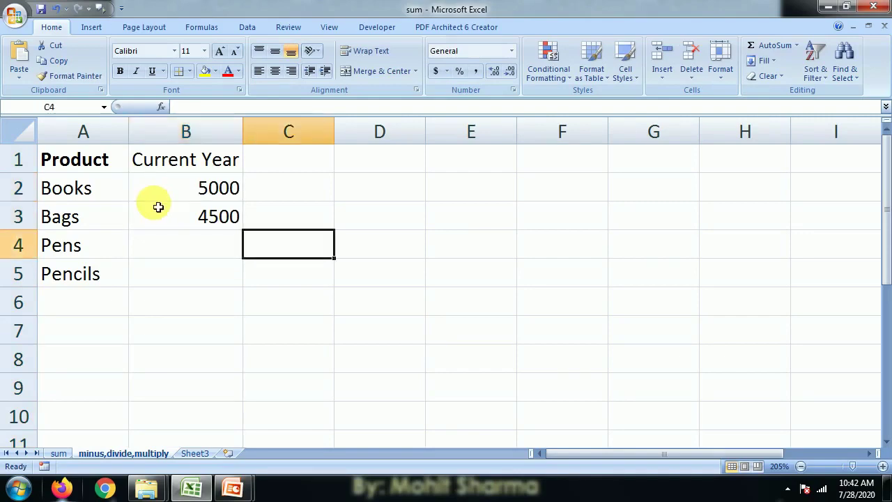
Enter the Current Year values 3000 for Pens in B4 and 4000 for Pencils in B5
key(Left)
text(3000)
key(Return)
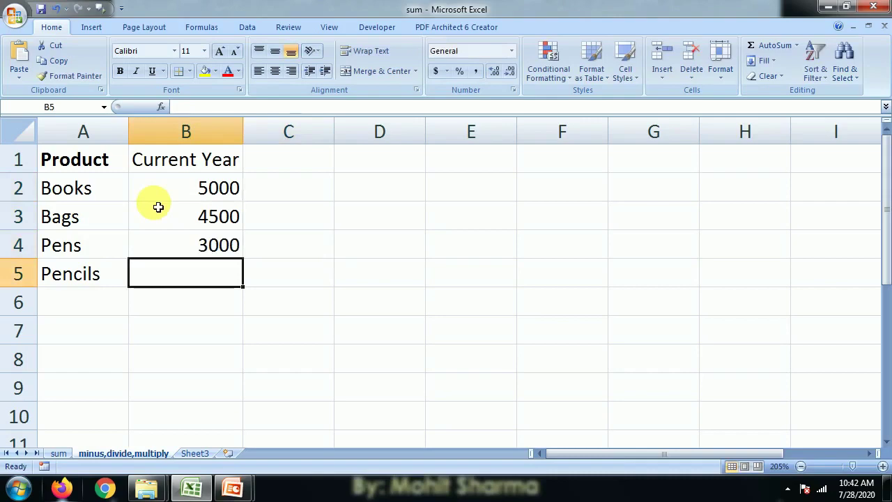
text(4000)
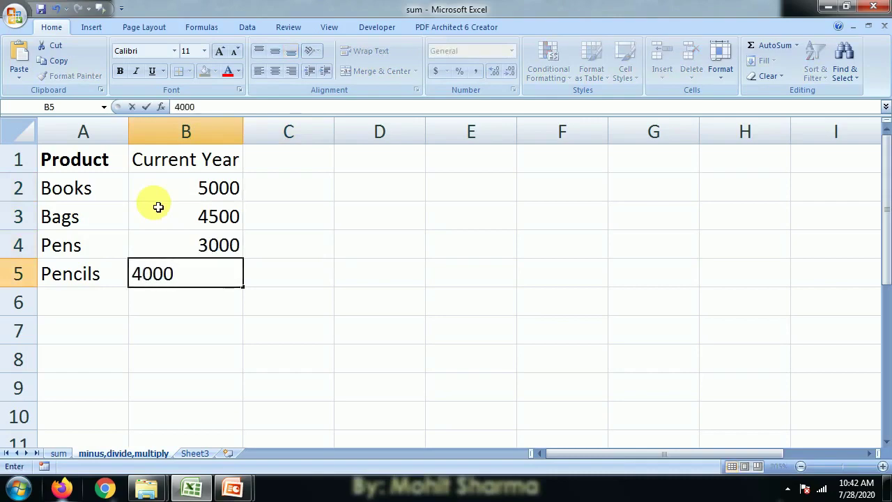
key(Return)
Enter the heading Previous in C1, beside the Current Year heading
key(Up)
key(Up)
key(Up)
key(Up)
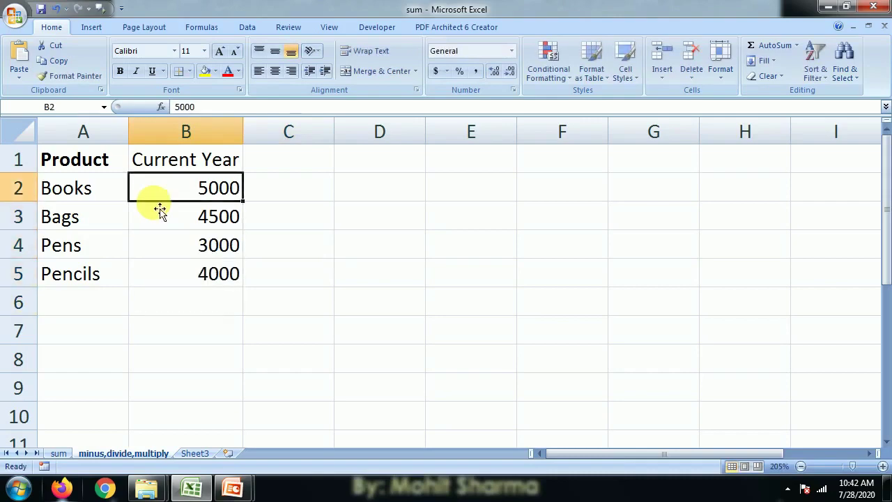
key(Up)
key(Right)
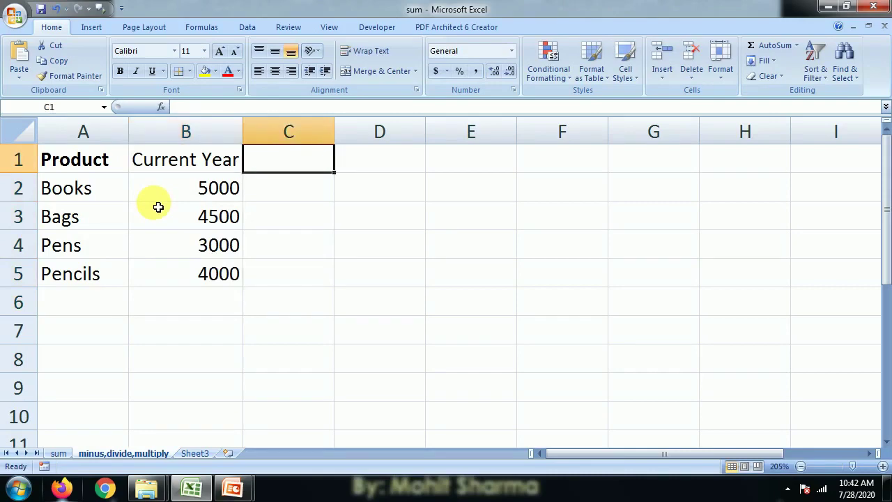
text(Prec)
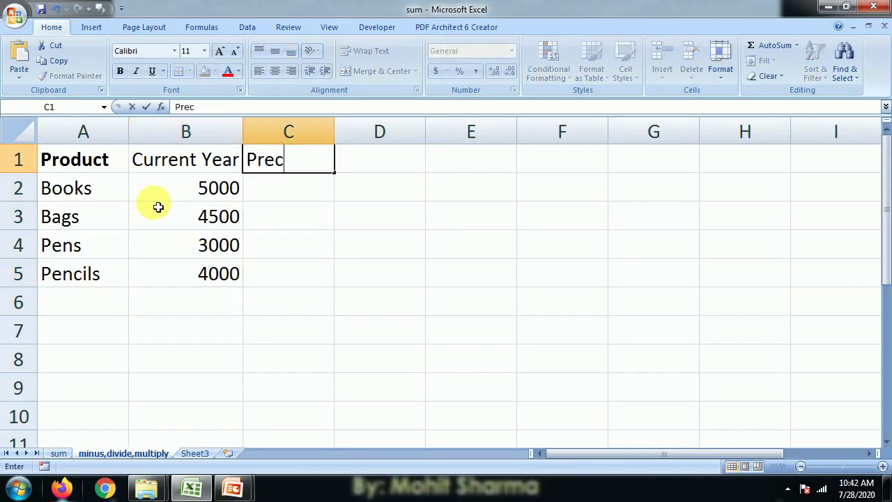
key(BackSpace)
text(vious)
key(Return)
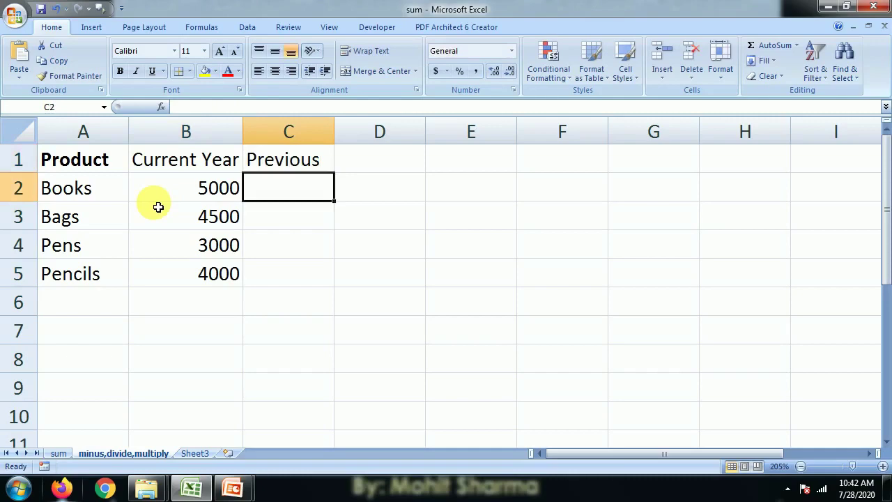
Enter the Previous values 3000, 5000, 4500 and 3500 for Books, Bags, Pens and Pencils in C2 to C5
text(3000)
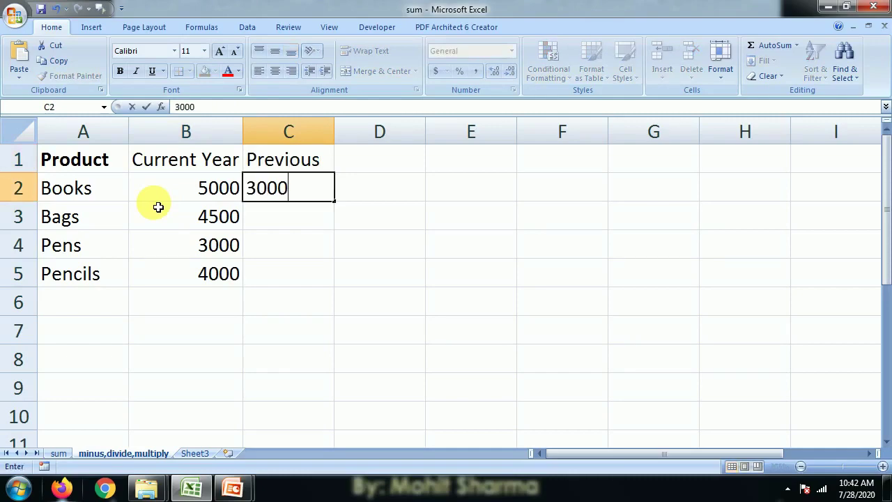
key(Return)
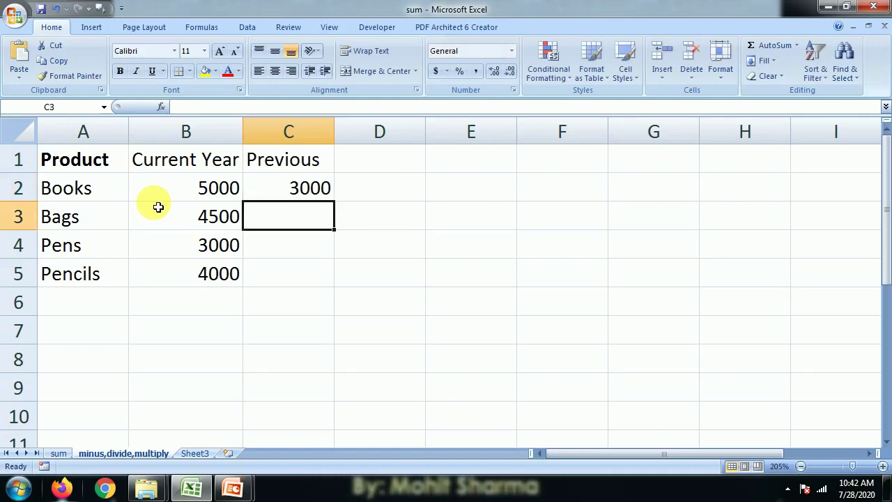
text(5000)
key(Return)
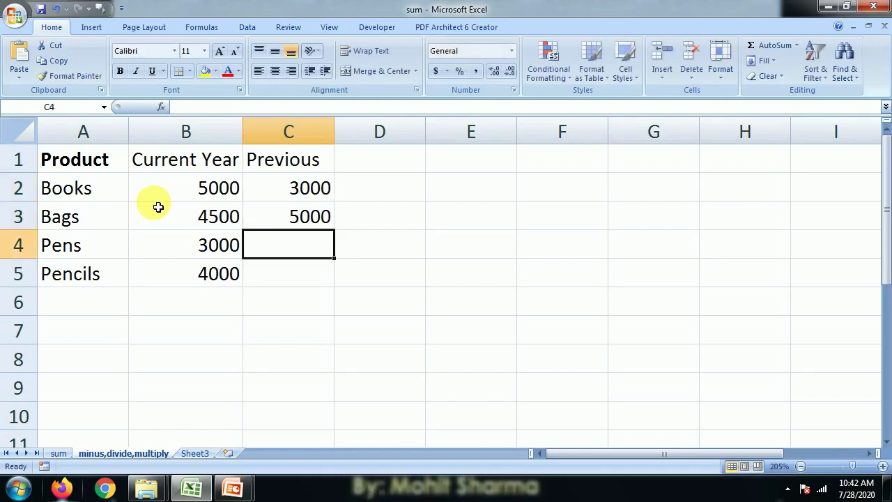
text(4500)
key(Return)
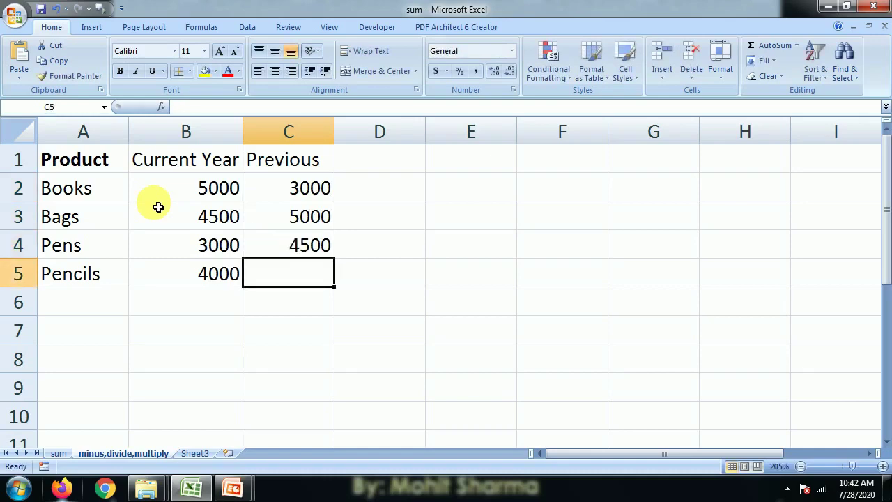
text(3500)
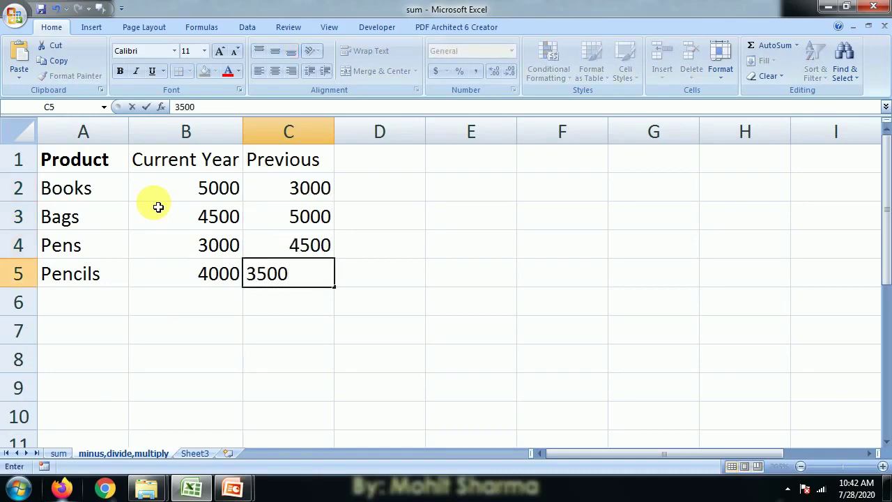
key(Return)
Review the Previous values of the four products in C2 to C5 against their Current Year values
key(Up)
key(Up)
key(Up)
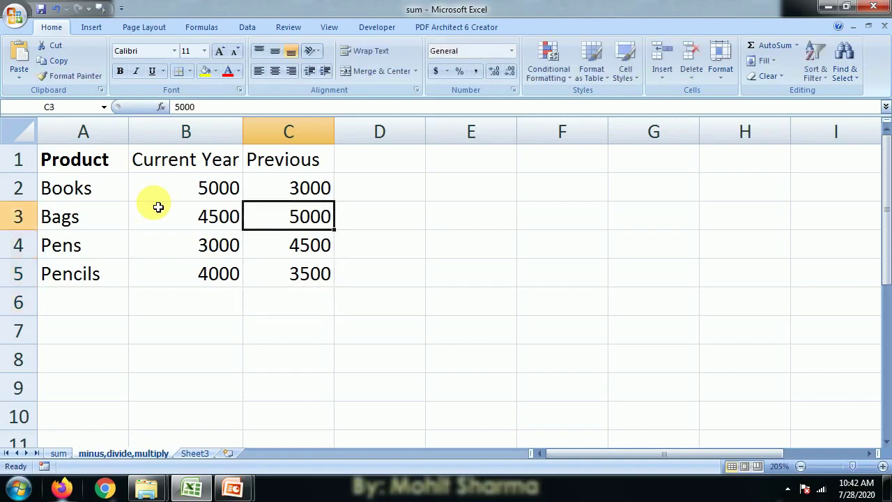
key(Up)
key(Down)
key(Down)
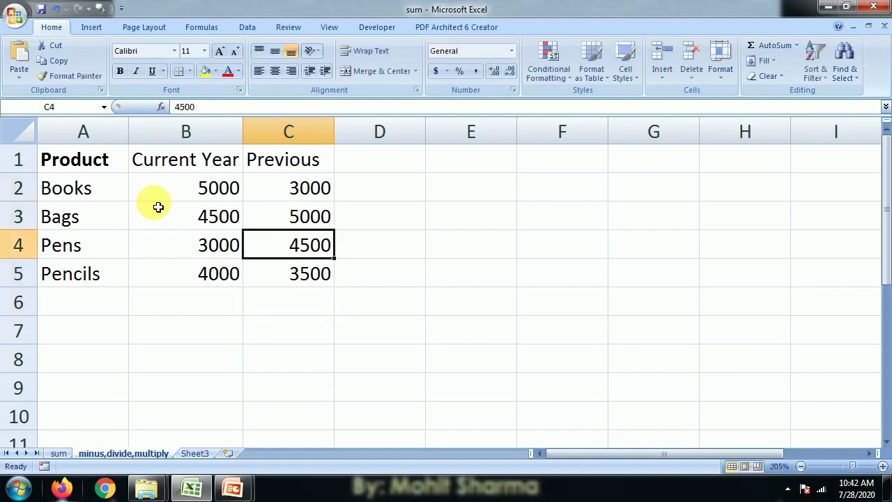
key(Down)
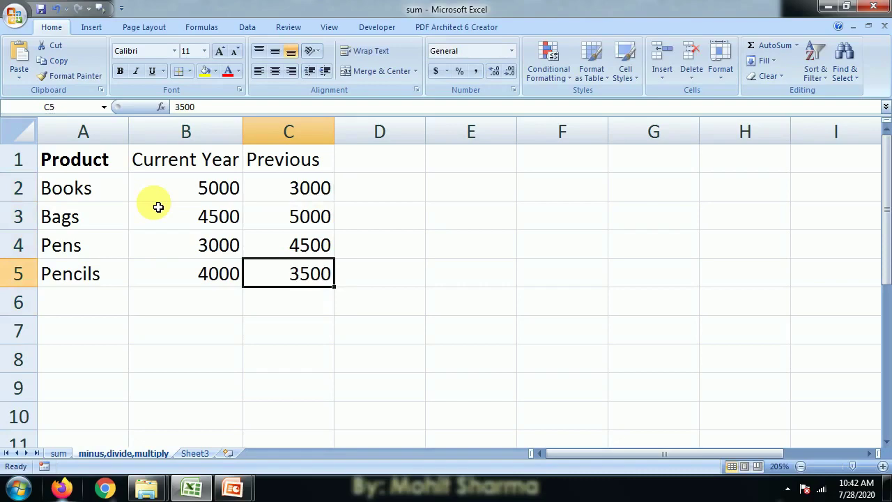
key(Up)
key(Up)
key(Up)
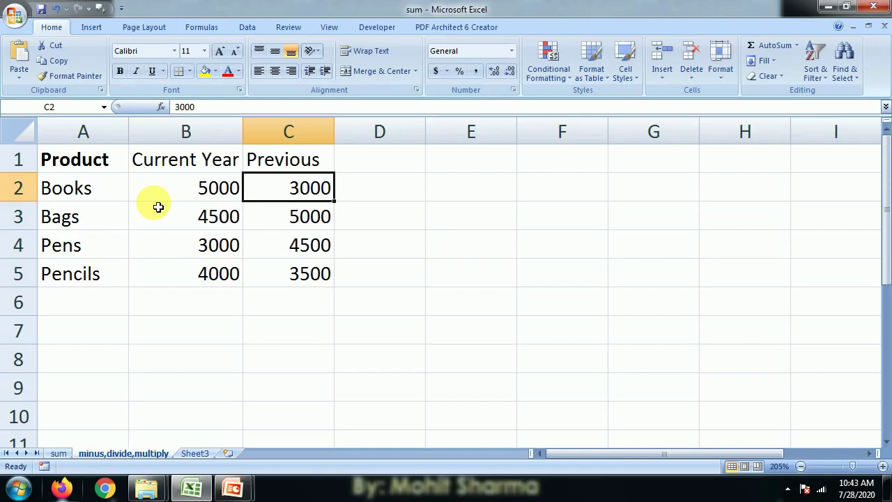
key(Down)
key(Down)
key(Up)
key(Up)
Enter the heading sales diff in D1
key(Up)
key(Right)
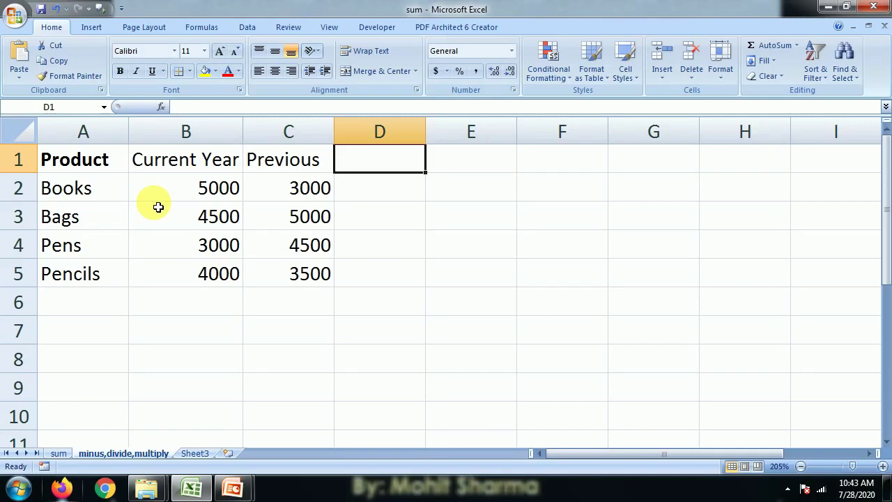
text(sl)
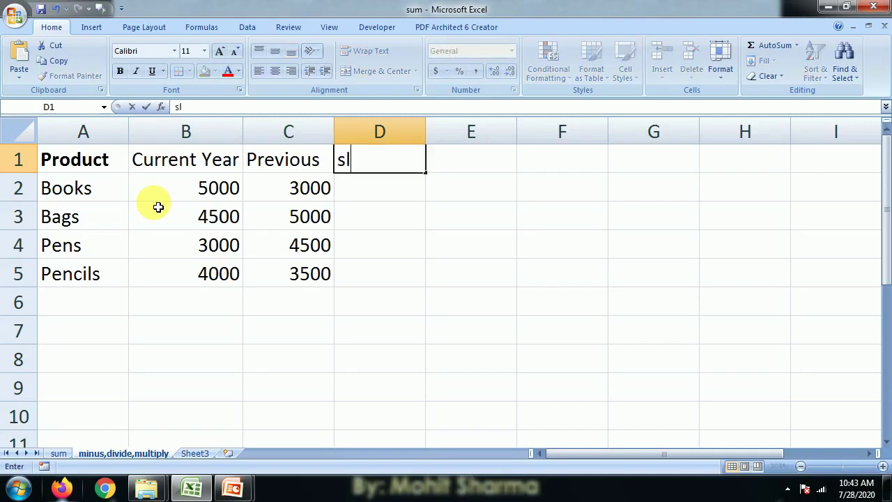
key(BackSpace)
text(ales diff)
key(Return)
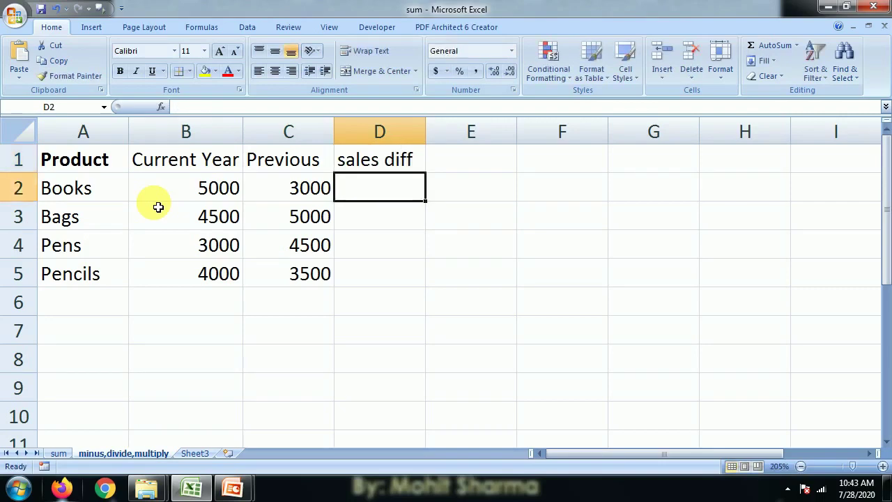
Calculate the sales difference for Books in D2 with the formula =B2-C2
text(=)
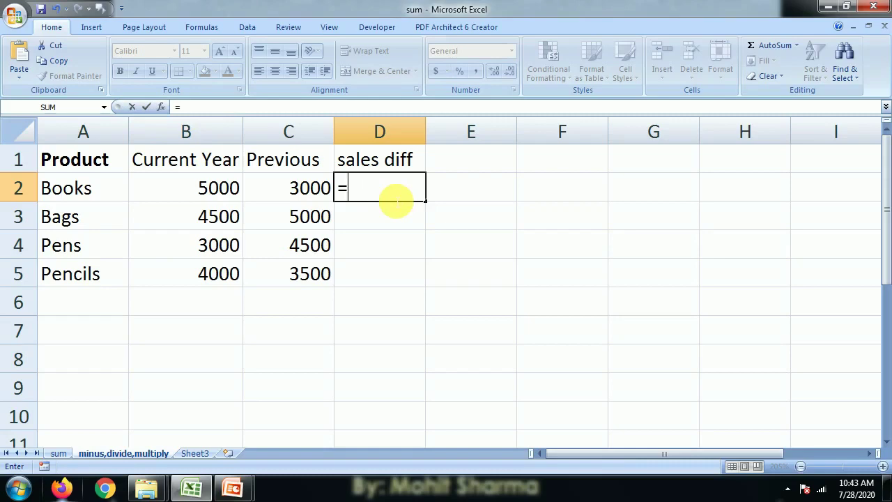
key(Left)
key(Left)
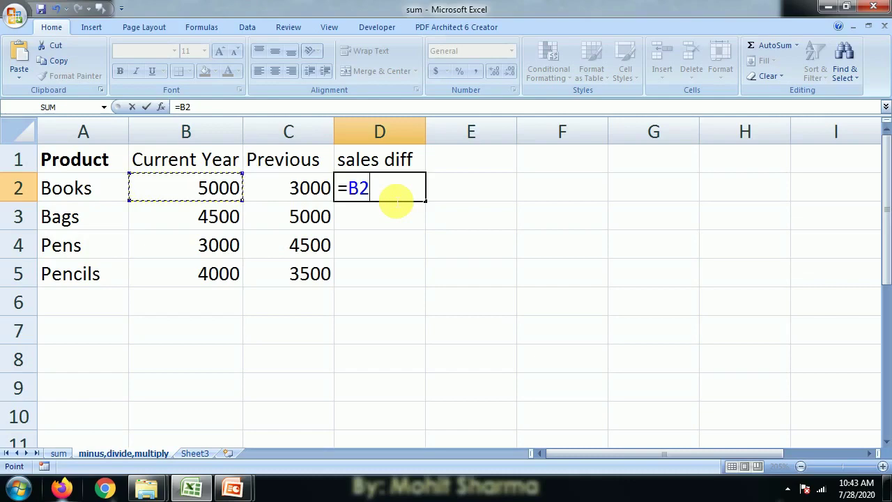
text(-c2)
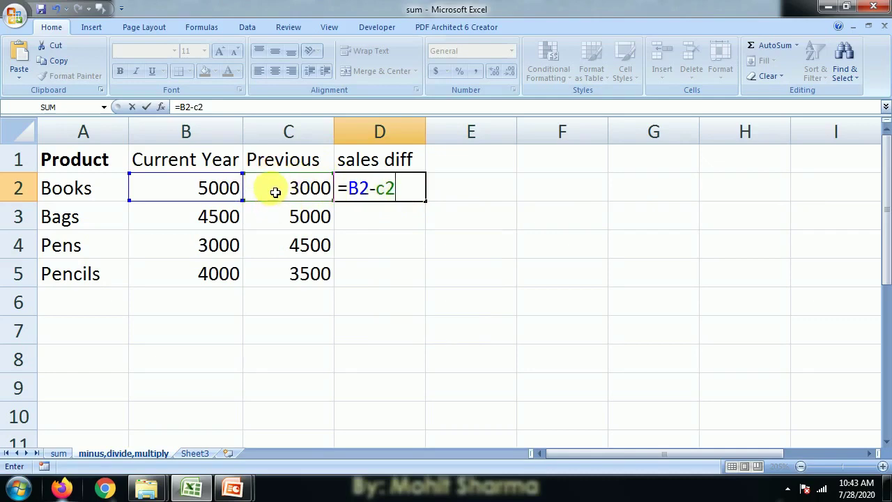
key(Return)
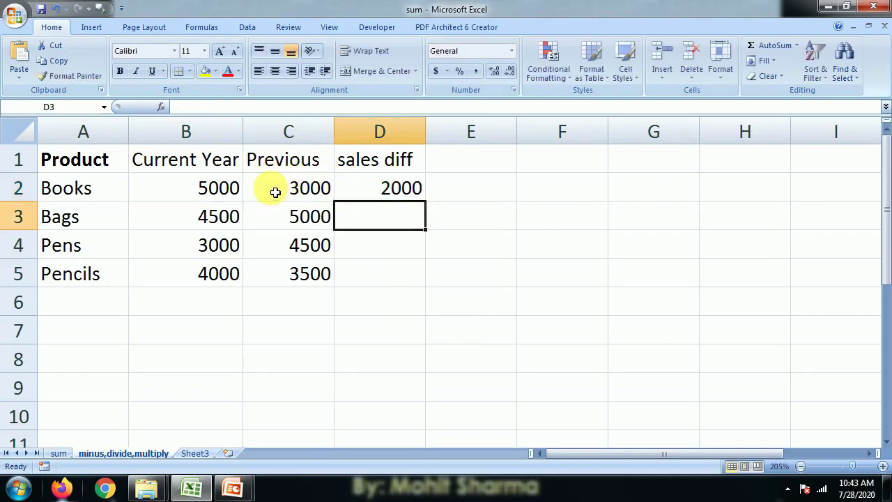
Fill the subtraction formula from D2 down to D5 for the remaining products
click(384, 195)
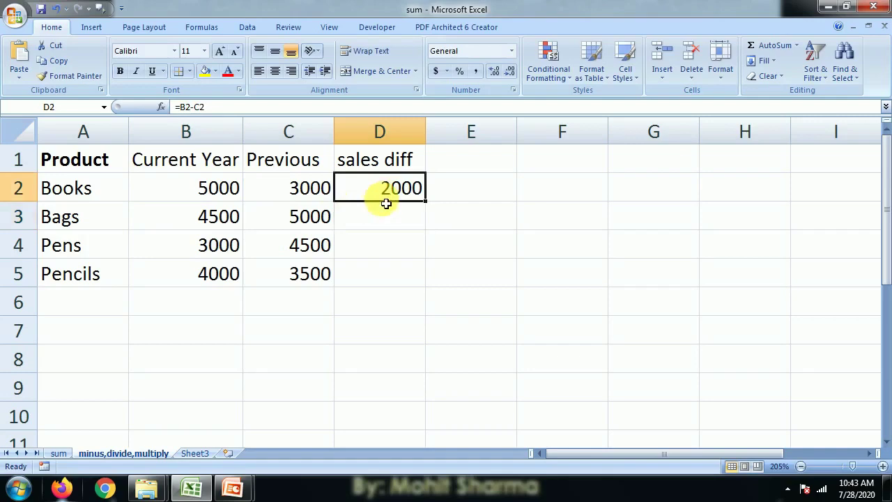
click(385, 203)
click(384, 198)
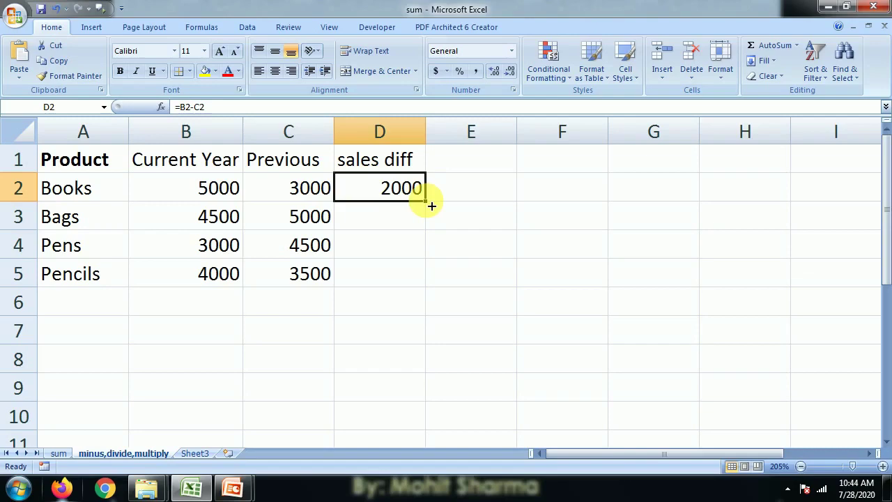
drag(431, 205, 431, 205)
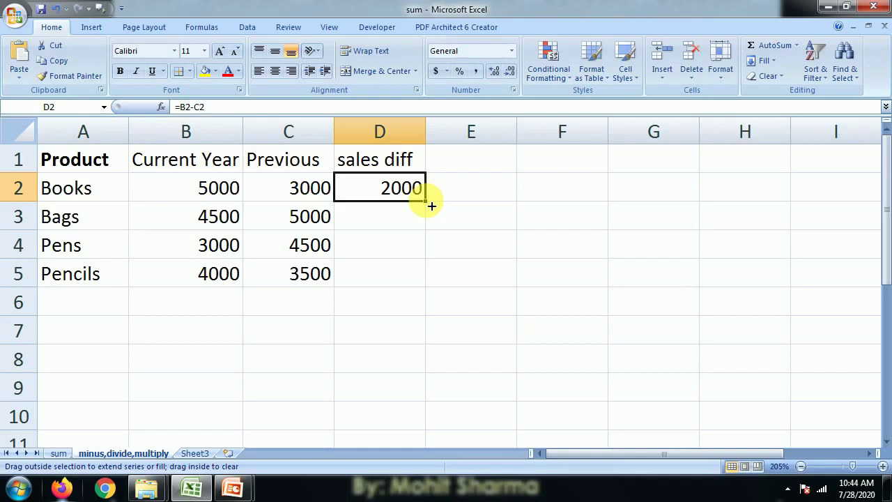
drag(431, 206, 425, 286)
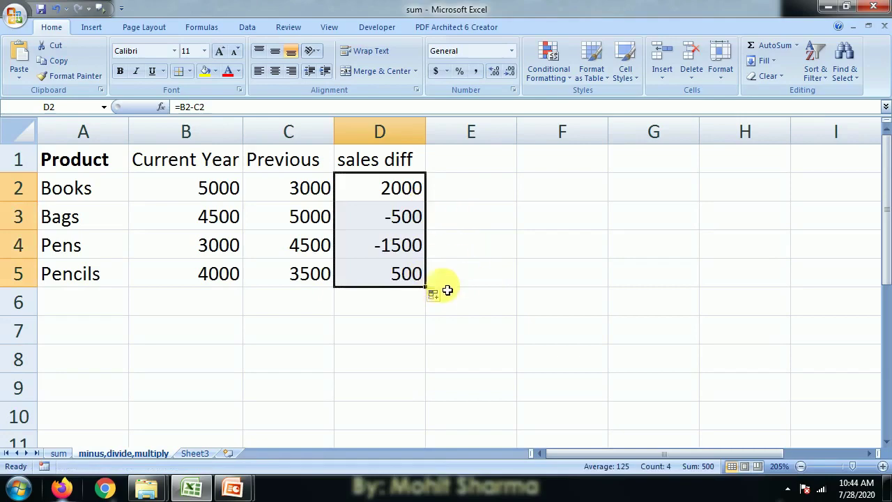
Examine the sales difference formulas and results for each product in D2 to D5
click(378, 323)
click(389, 192)
key(Down)
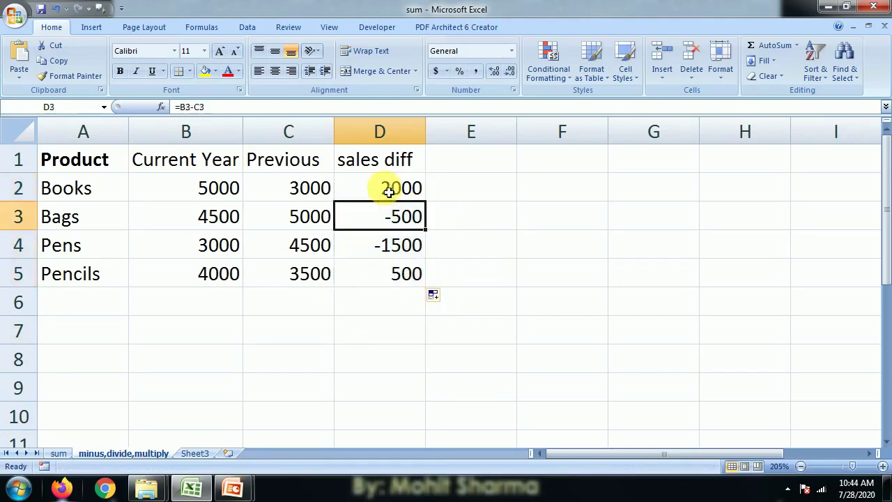
key(Up)
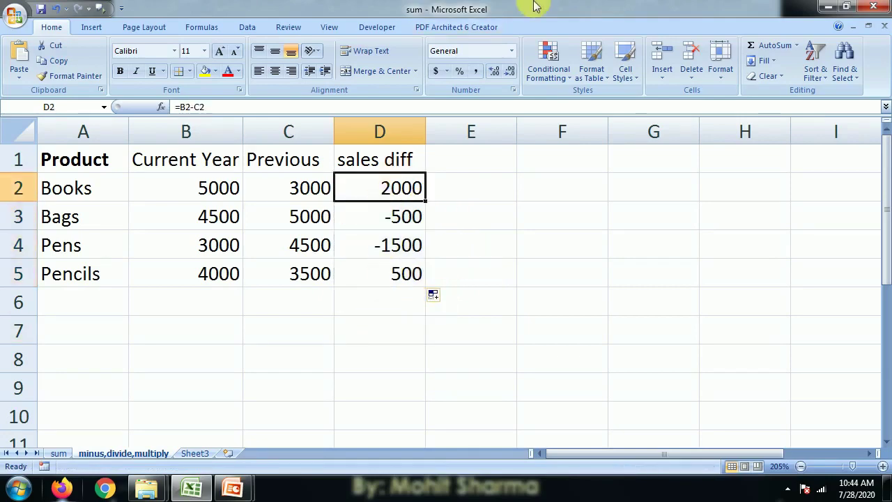
key(Down)
key(Up)
key(Down)
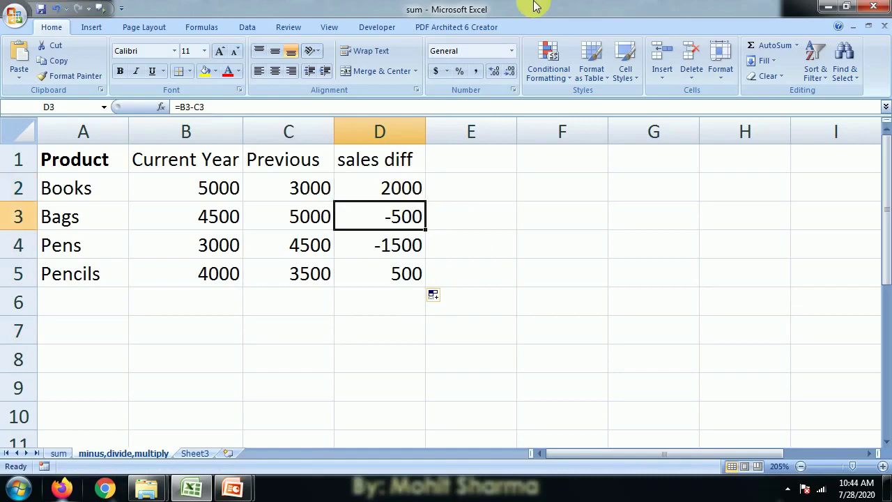
key(Down)
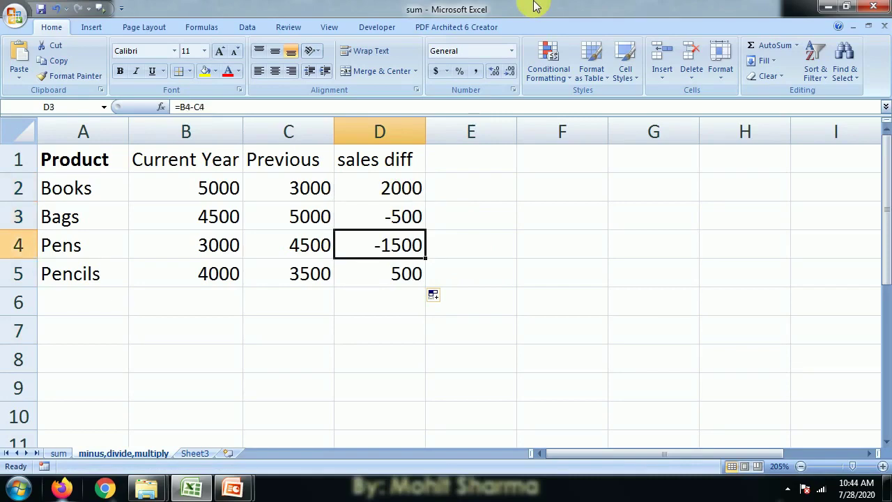
key(Down)
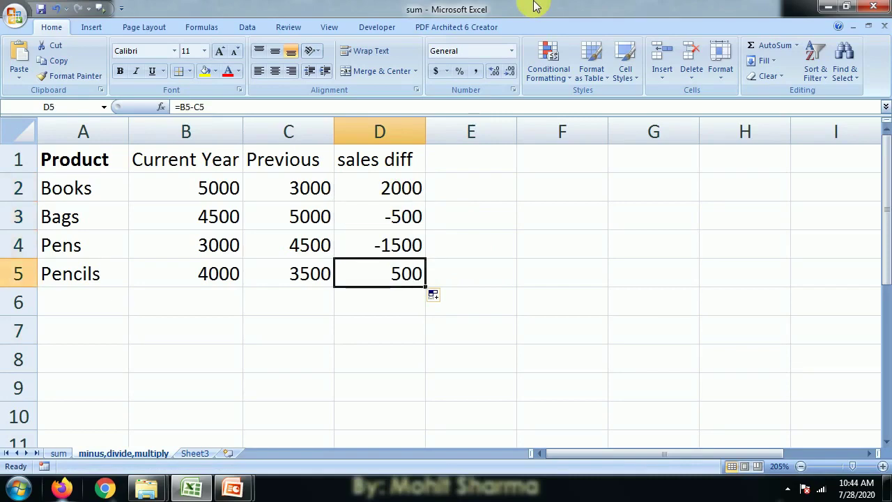
key(Up)
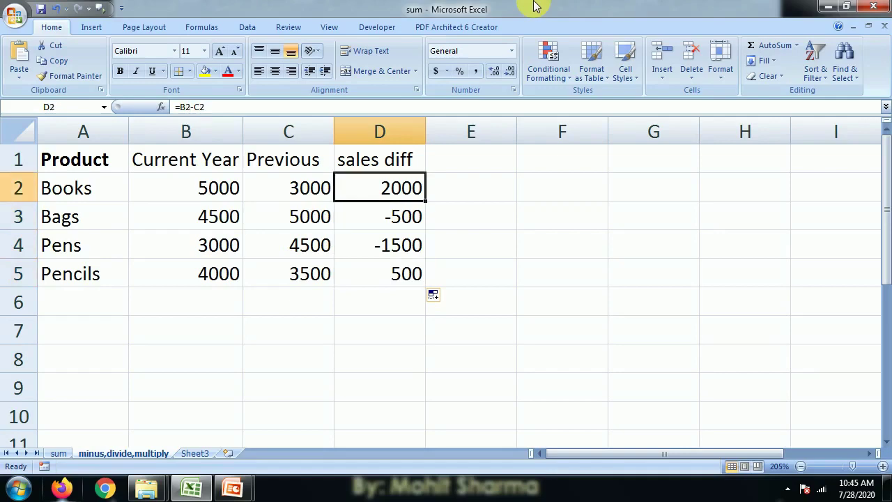
key(Down)
key(Down)
key(Down)
key(Up)
key(Up)
key(Up)
key(Up)
key(Down)
Enter the heading price in E1, beside the sales diff heading
key(Right)
key(Up)
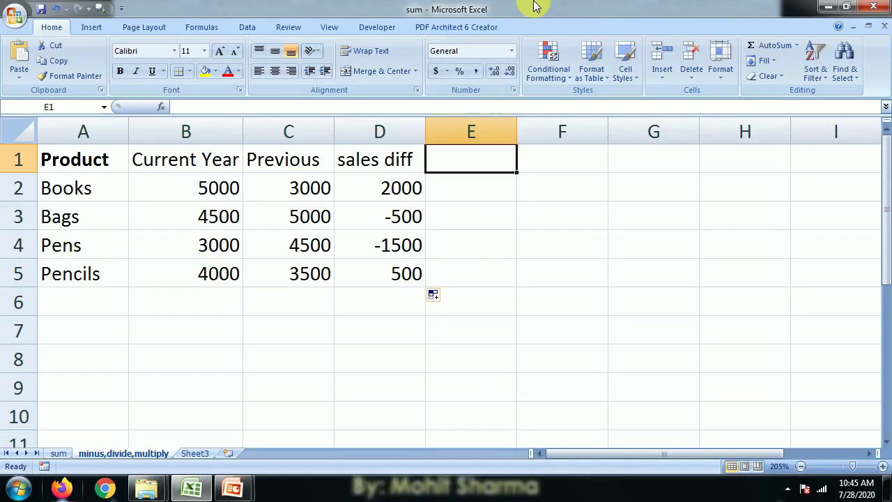
text(price)
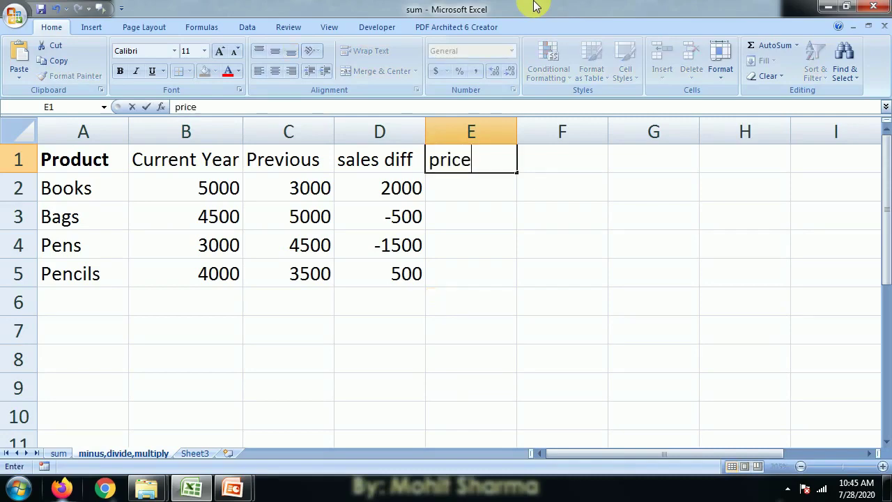
key(Return)
key(Up)
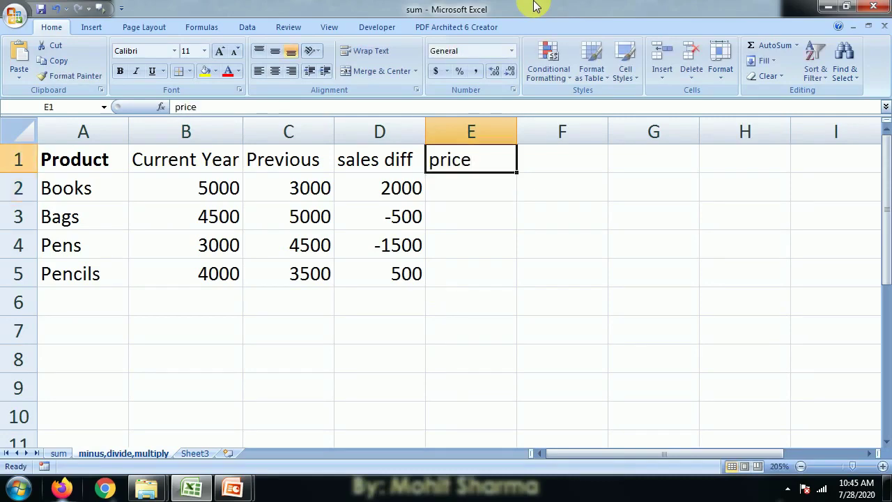
Align the cells B1 to G5 to the middle vertically and center them horizontally
key(Down)
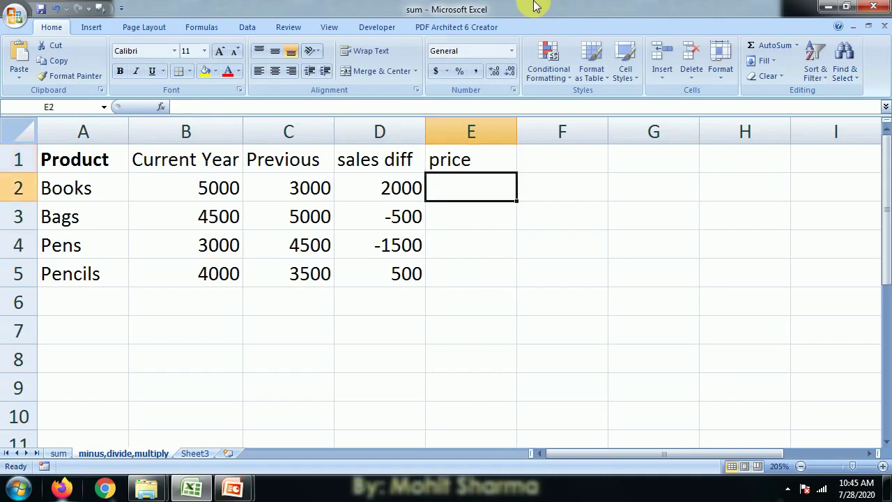
key(Up)
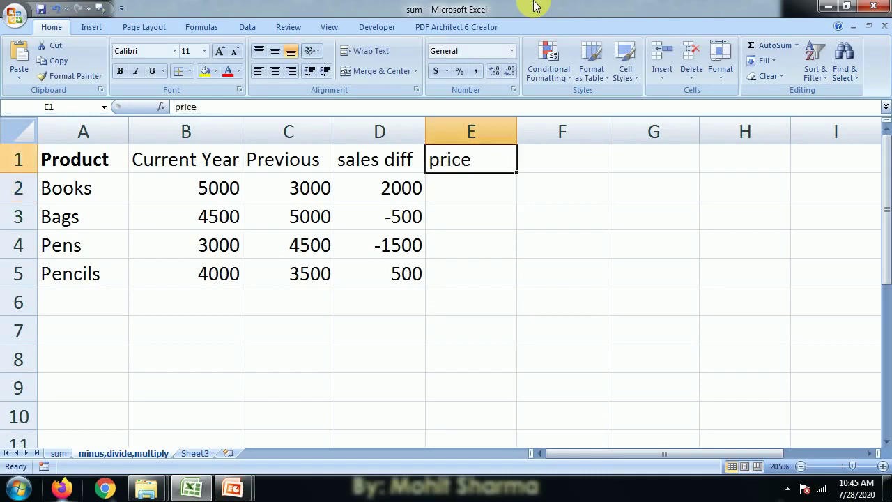
key(Down)
key(Left)
key(Left)
key(Left)
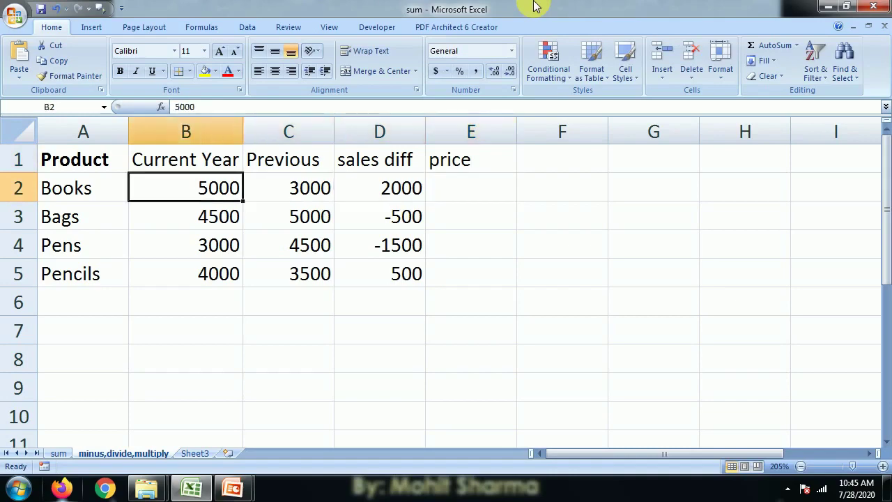
key(shift+Up)
key(shift+Down)
key(shift+Down)
key(Up)
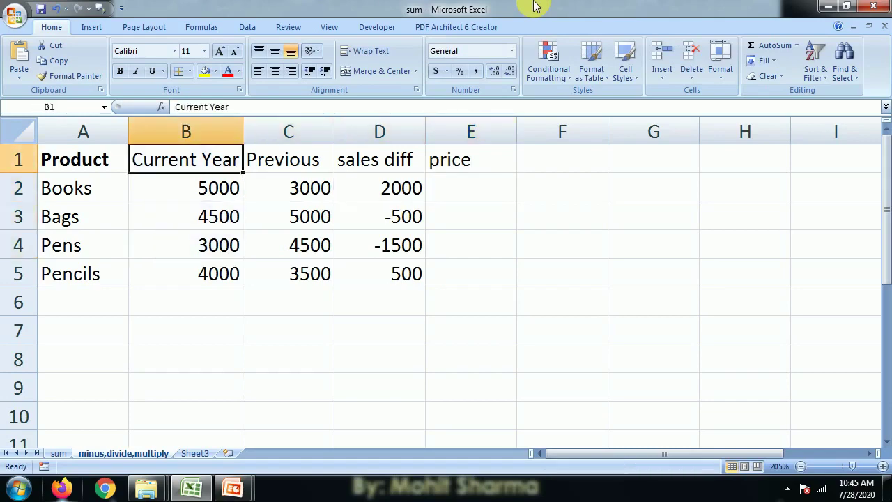
key(shift+Right)
key(shift+Right)
key(shift+Right)
key(shift+Right)
key(shift+Right)
key(shift+Down)
key(shift+Down)
key(shift+Down)
key(shift+Down)
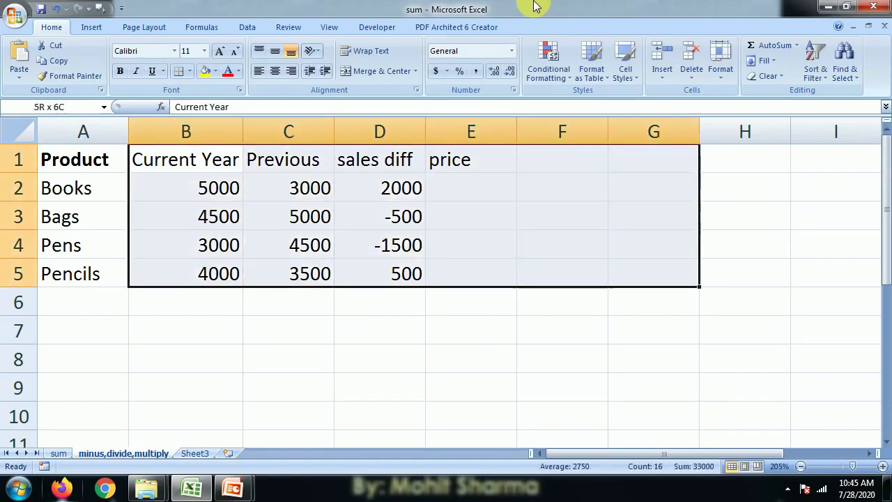
click(273, 54)
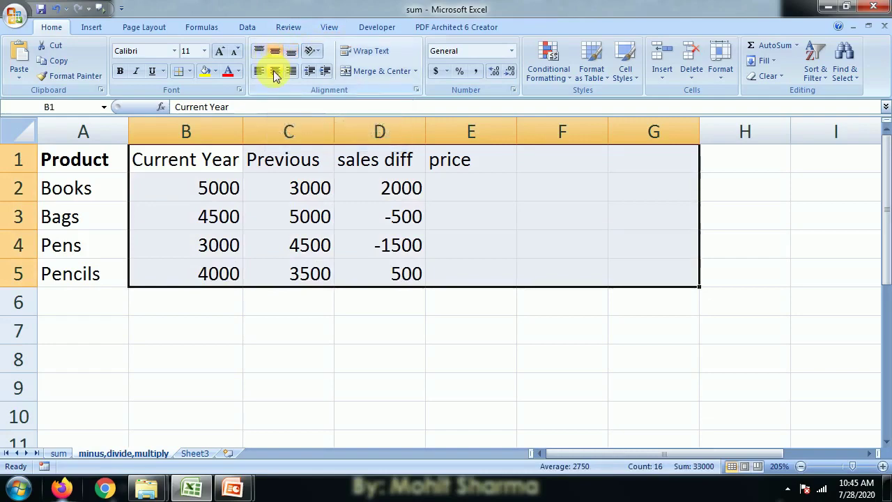
click(276, 73)
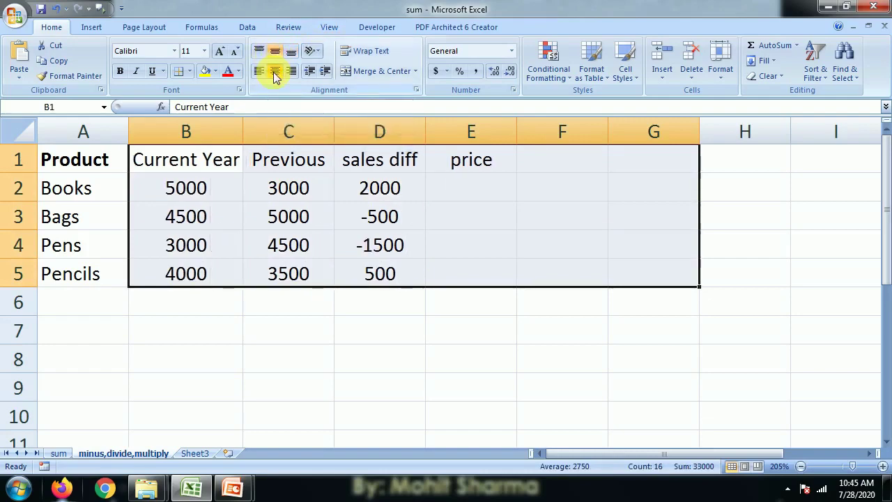
Enter the prices 300, 500, 50 and 10 for Books, Bags, Pens and Pencils in E2 to E5
click(487, 191)
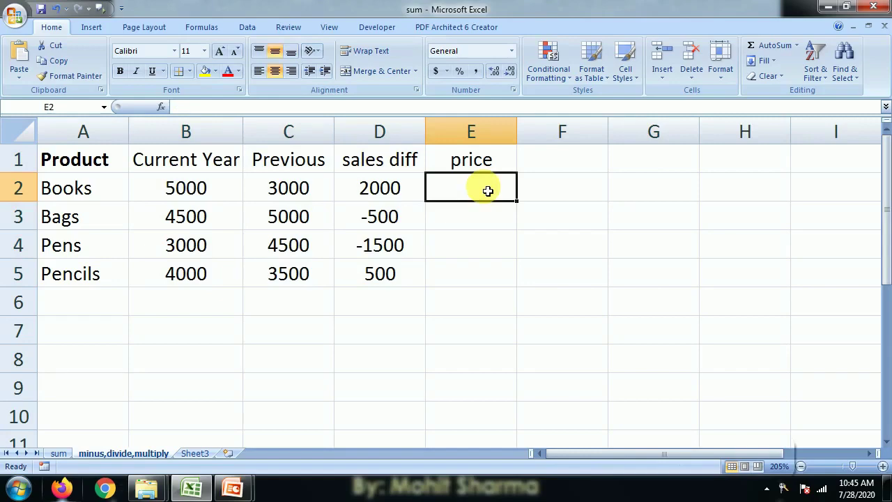
text(300)
key(Return)
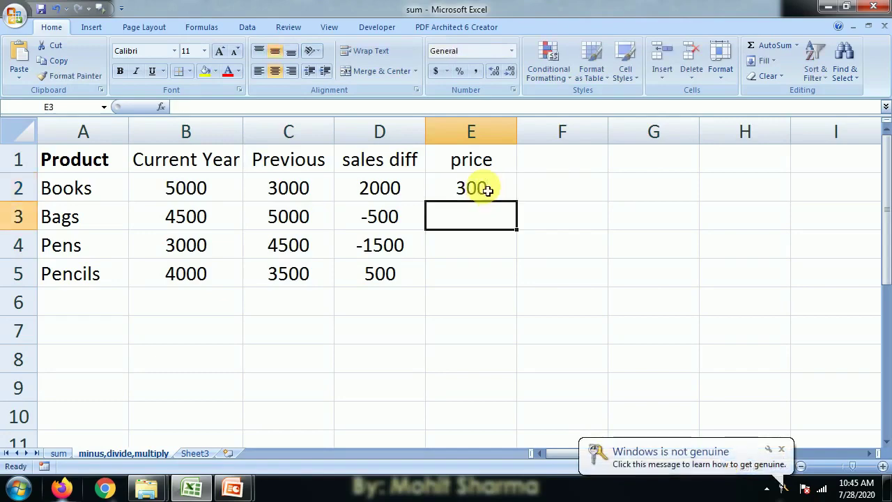
text(500)
key(Return)
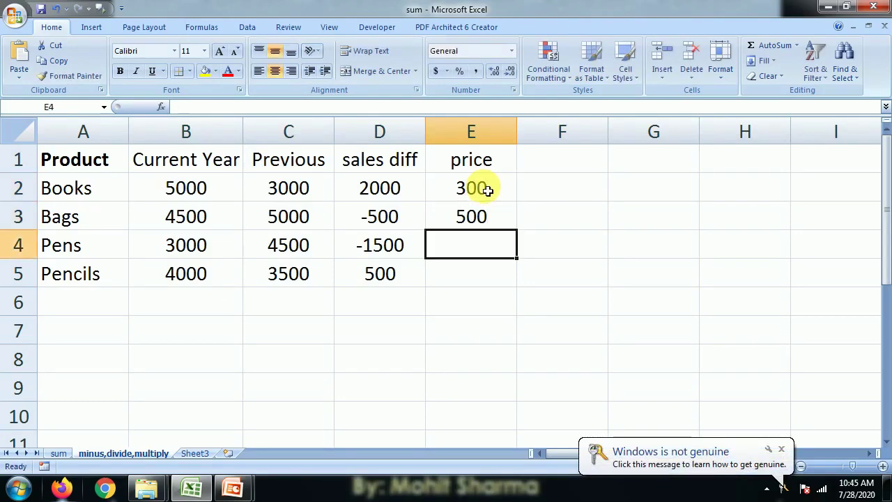
text(50)
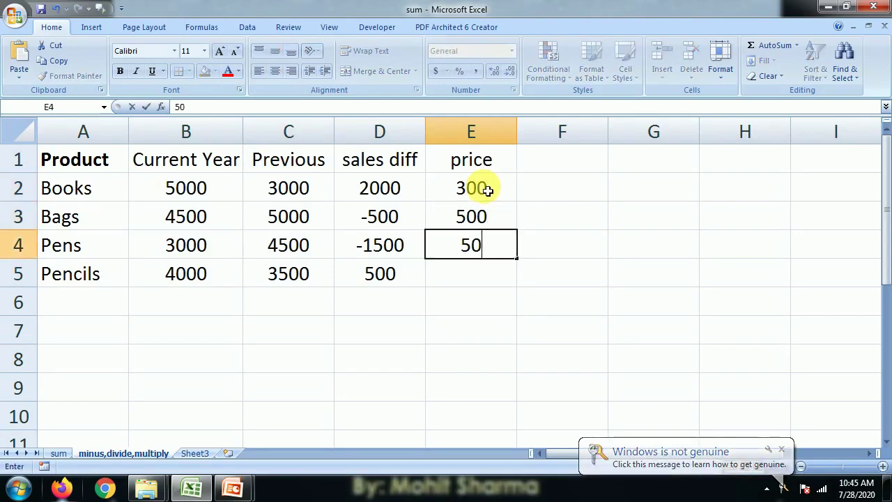
key(Return)
text(10)
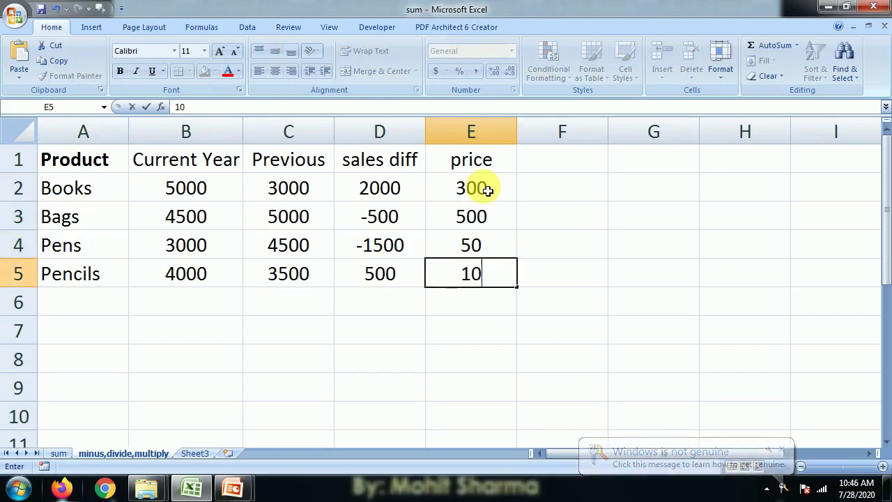
key(Return)
Enter the heading sales in F1, beside the price heading
key(Up)
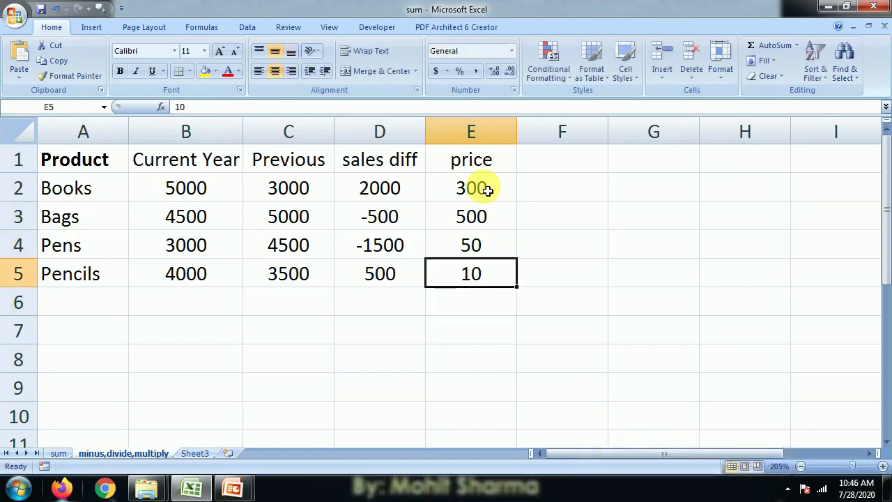
key(Up)
key(Up)
key(Up)
key(Right)
key(Up)
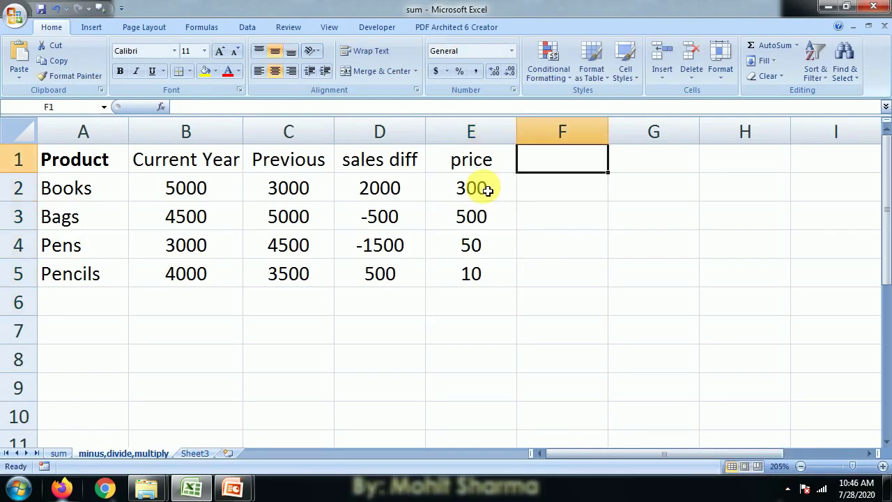
text(sales)
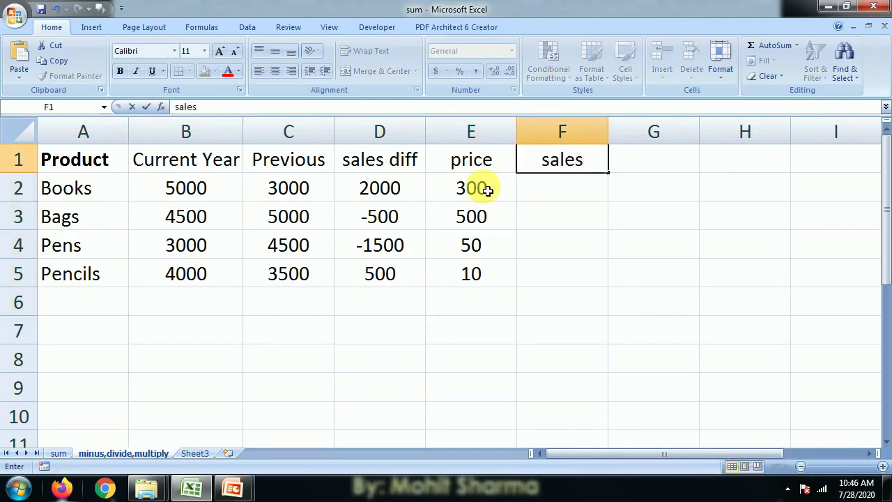
key(Return)
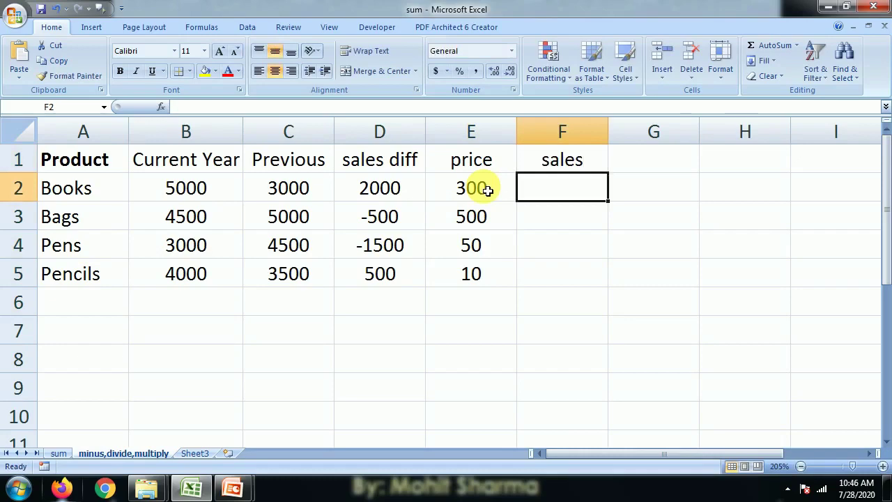
Calculate the sales amount for Books in F2 by multiplying current year by price with the formula =B2*E2
text(=)
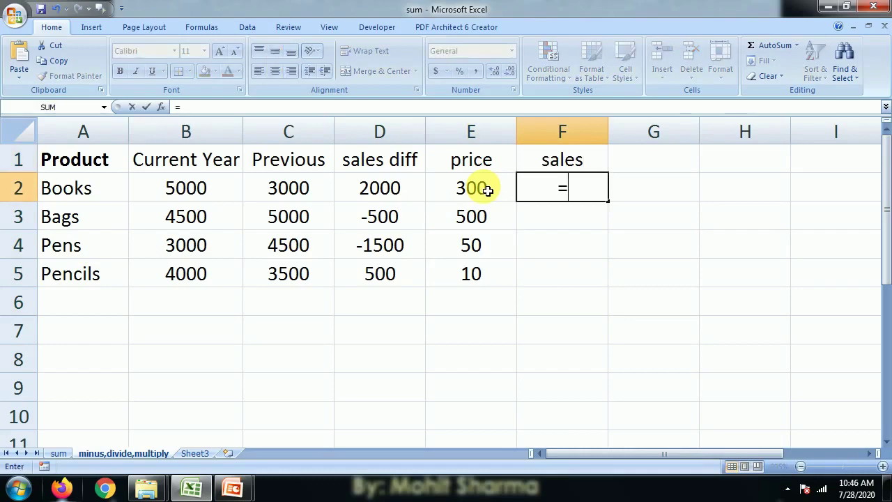
key(Left)
key(Left)
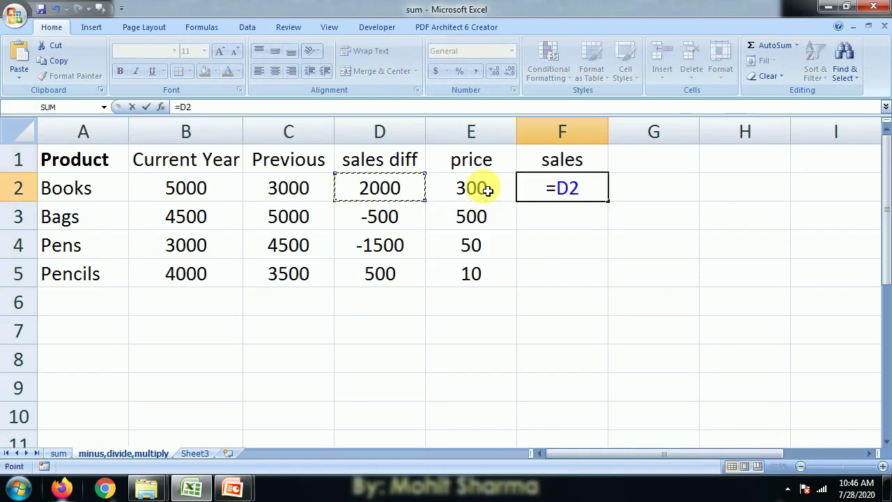
key(Left)
key(Left)
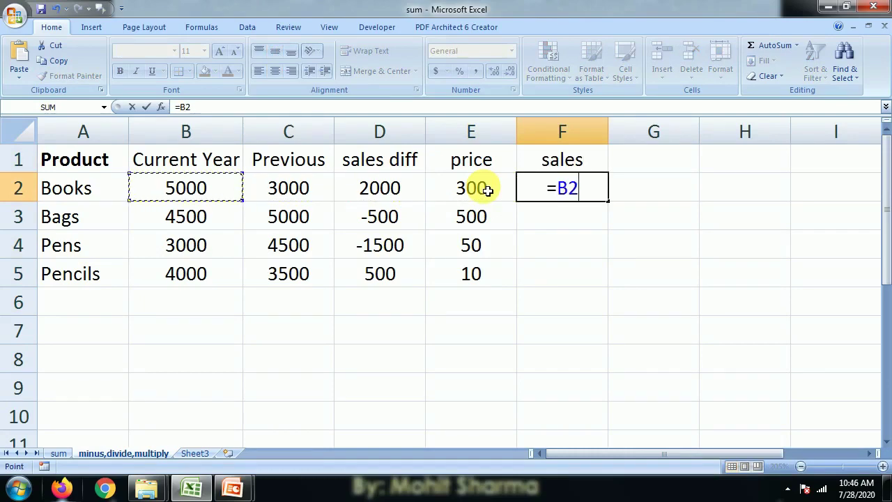
key(Left)
key(Right)
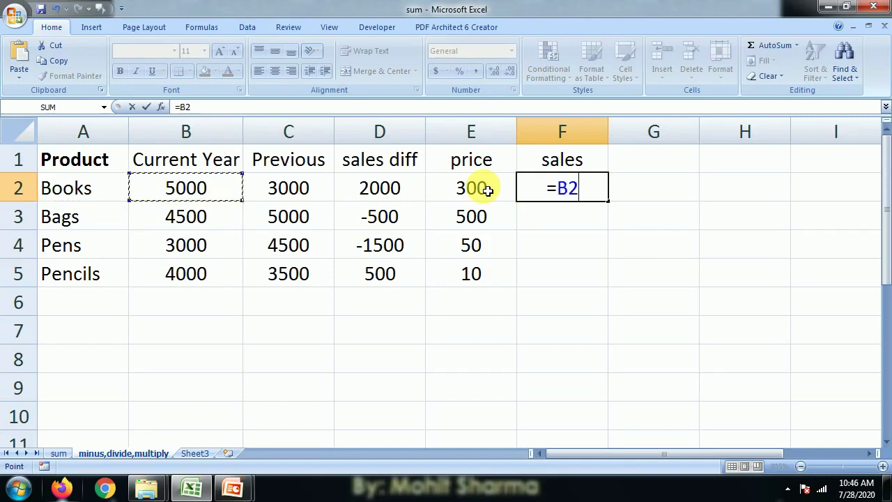
text(*)
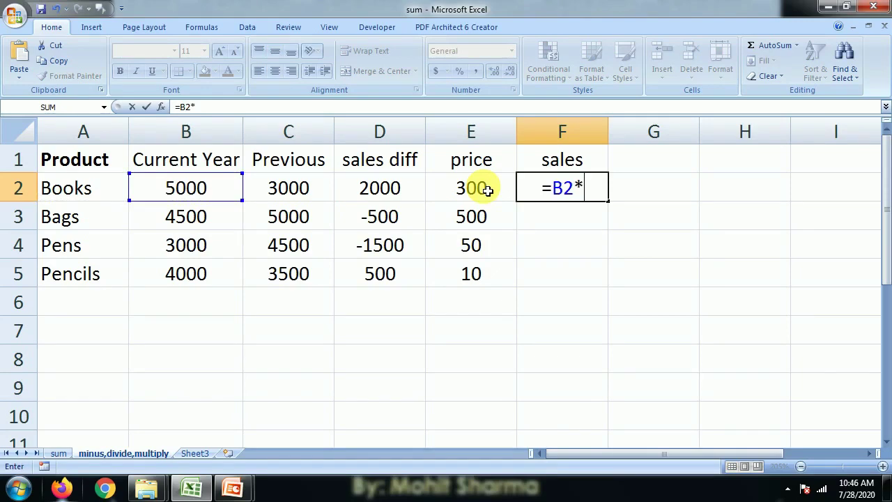
click(487, 191)
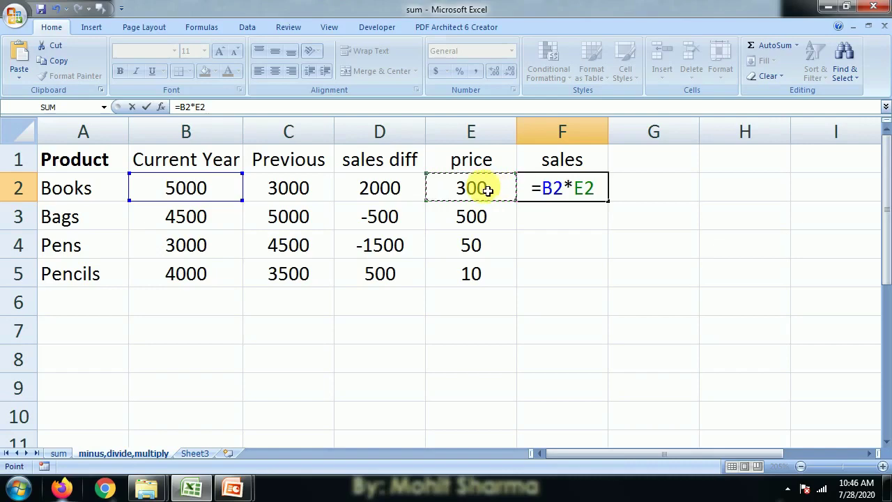
key(Return)
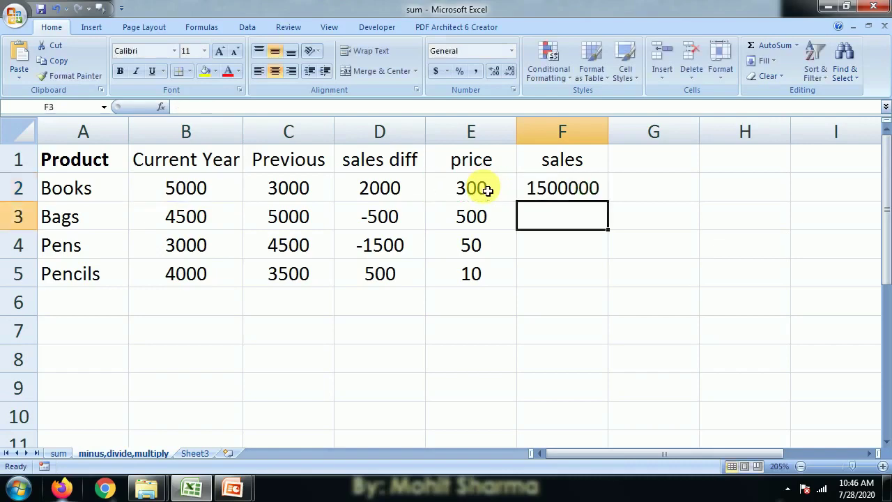
key(Up)
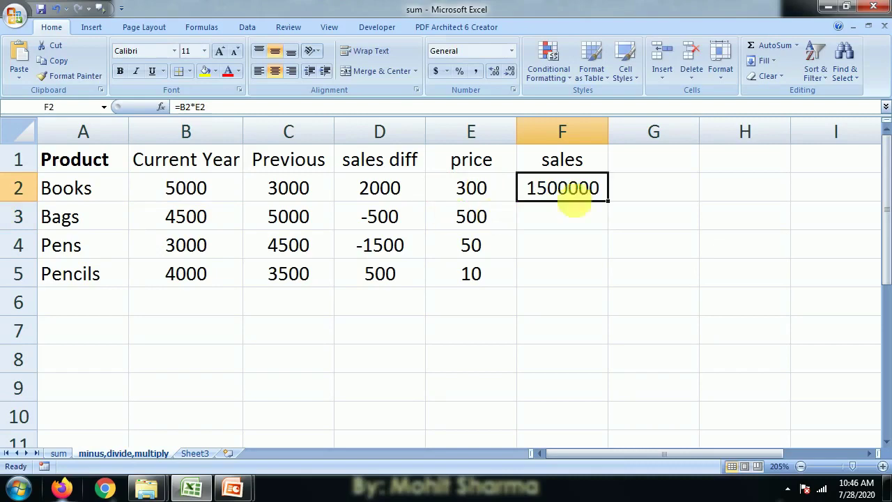
Calculate the sales amount for Bags in F3 using the PRODUCT function with the formula =product(B3,E3)
click(561, 220)
text(=)
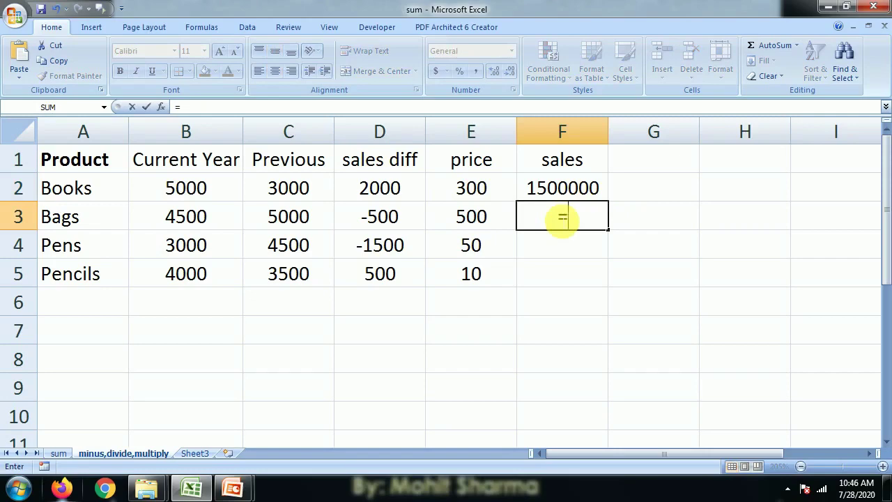
text(pr)
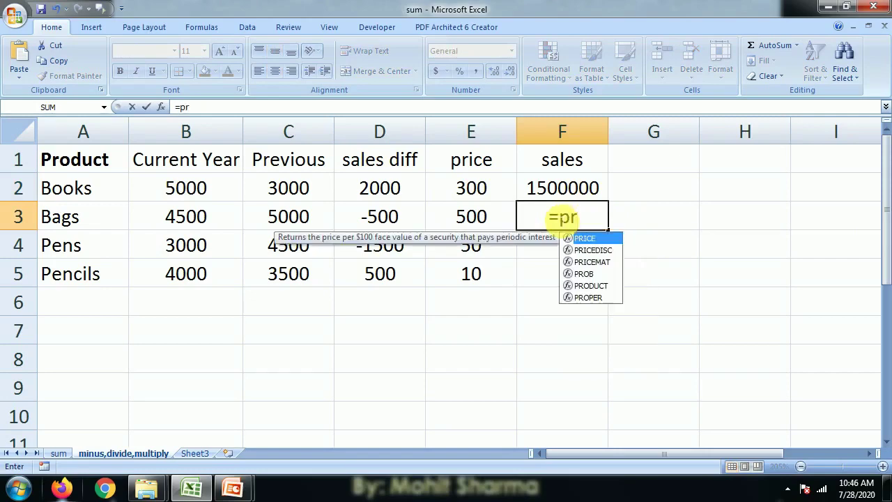
key(Down)
key(Down)
key(Down)
key(Down)
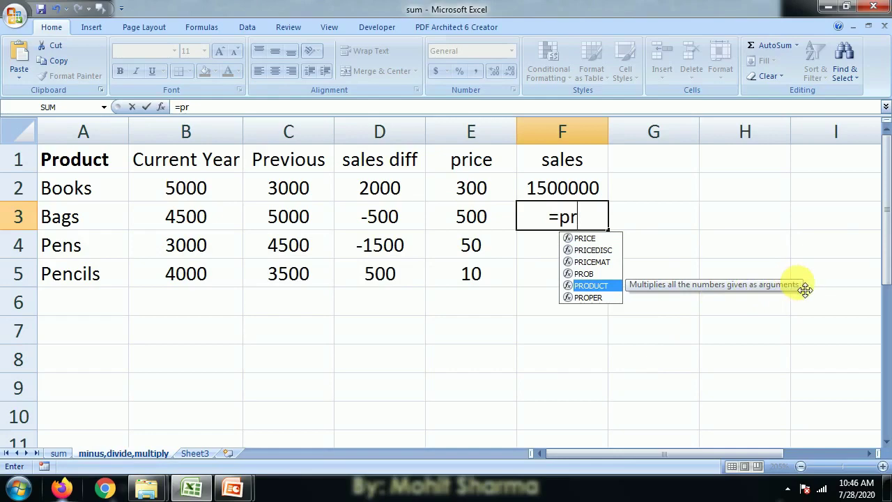
text(od)
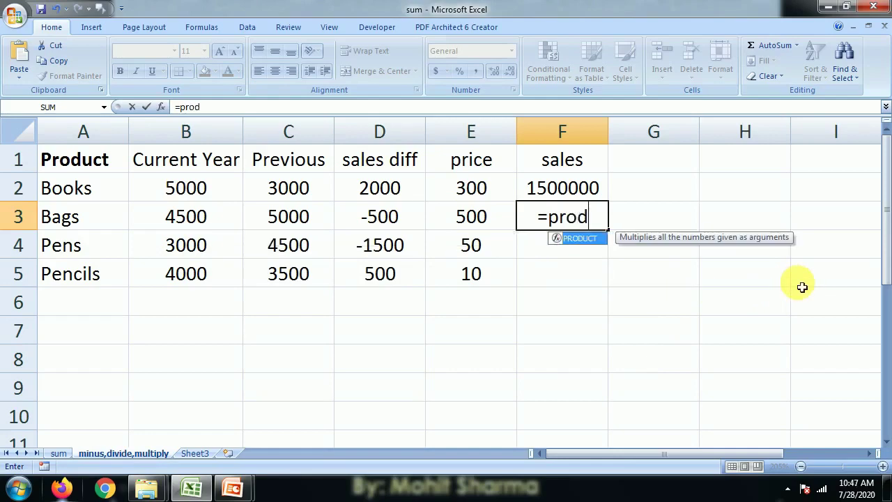
text(uct)
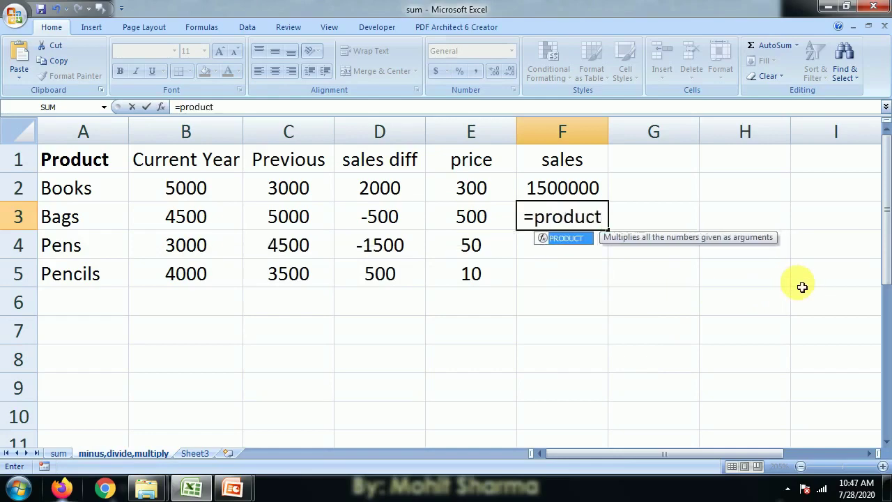
text(()
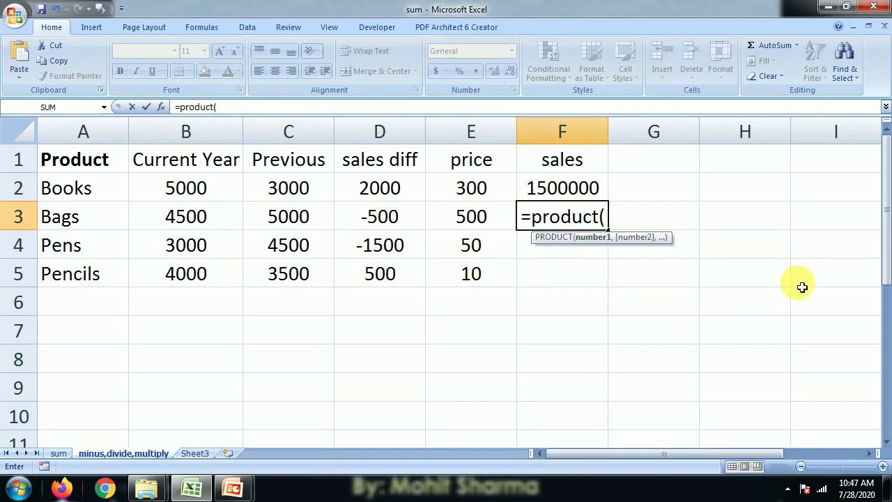
key(Left)
key(Left)
key(Left)
key(Left)
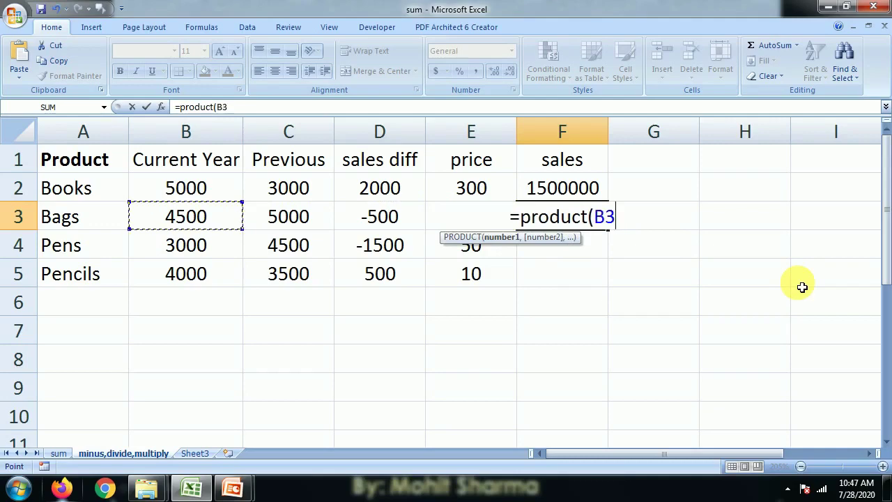
text(,)
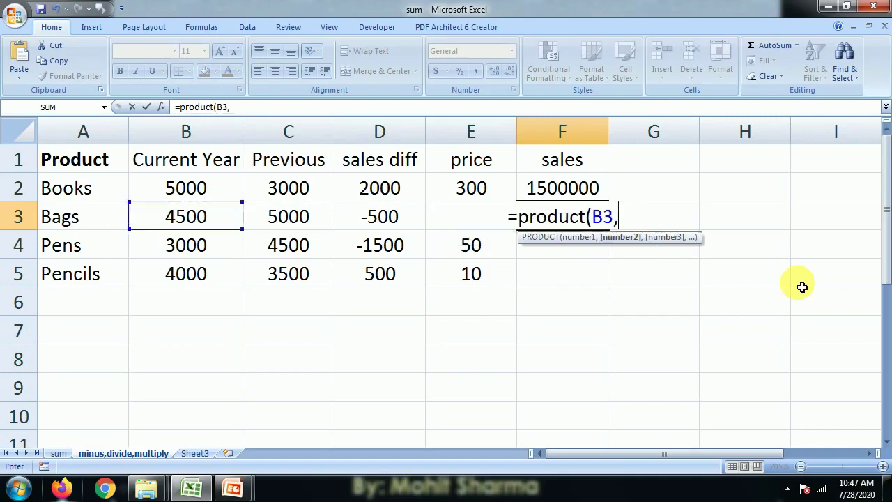
key(Left)
key(Left)
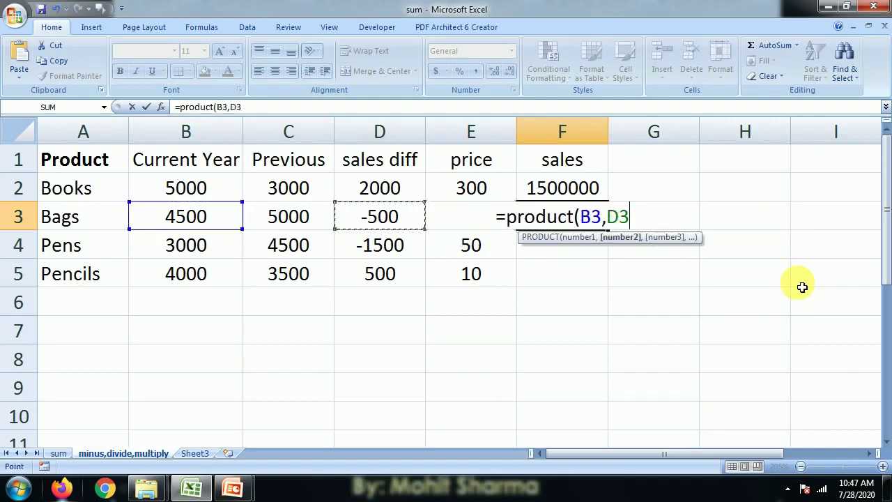
key(Right)
text())
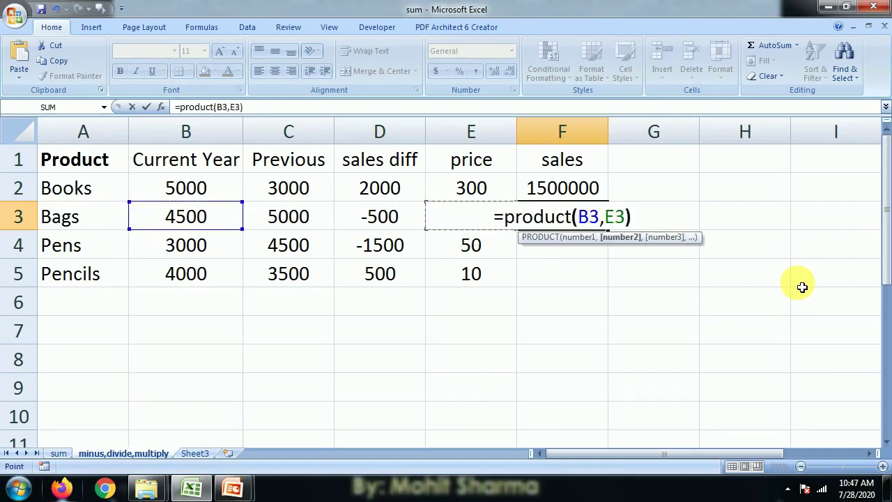
key(Return)
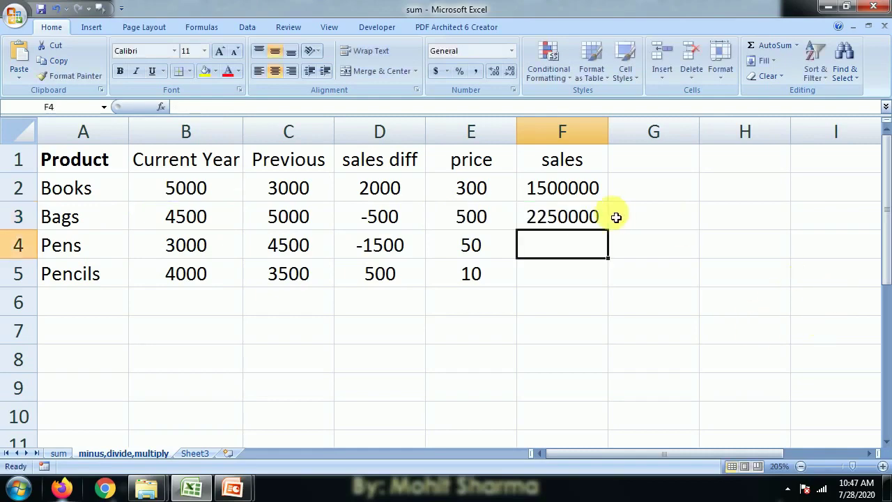
Examine the formulas behind the Books and Bags sales amounts in F2 and F3
click(573, 224)
click(570, 254)
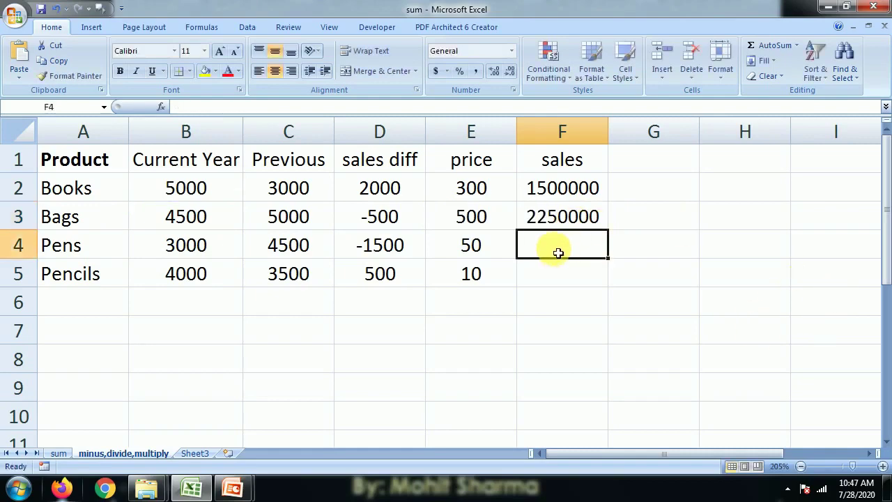
click(545, 200)
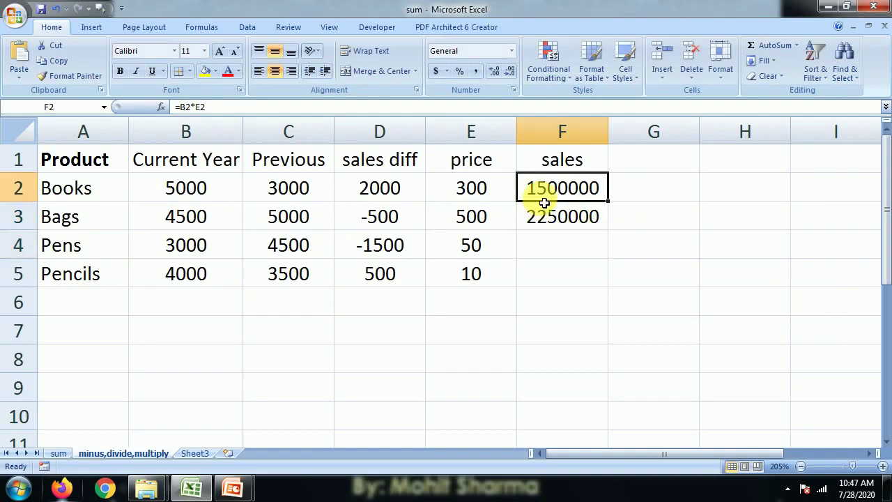
click(550, 223)
click(550, 194)
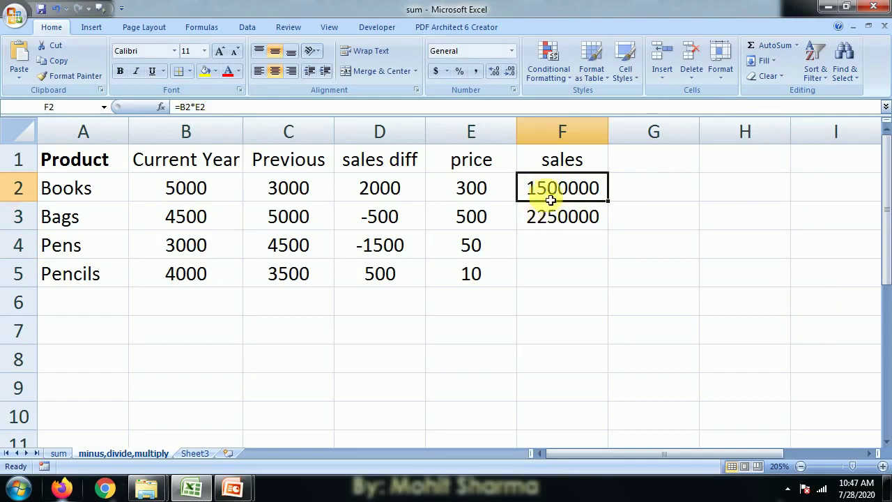
click(562, 253)
key(Up)
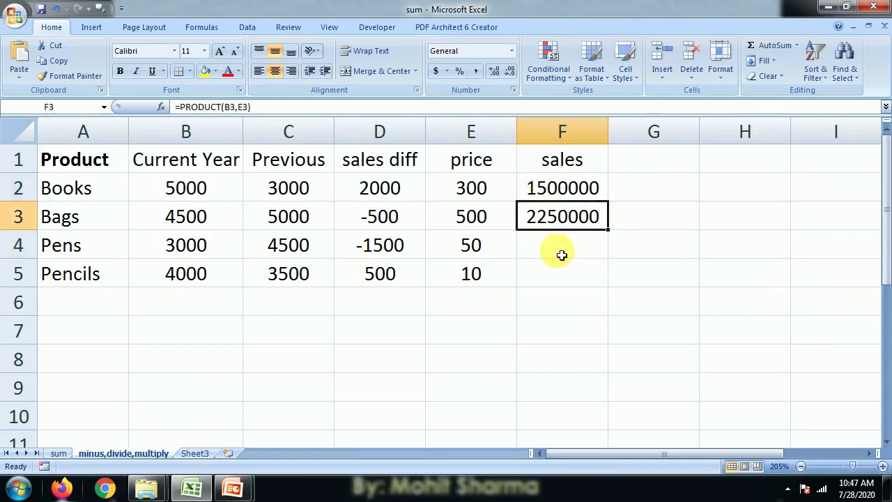
Copy the PRODUCT formula from F3 down to F5 to calculate sales for Pens and Pencils
key(Down)
click(575, 222)
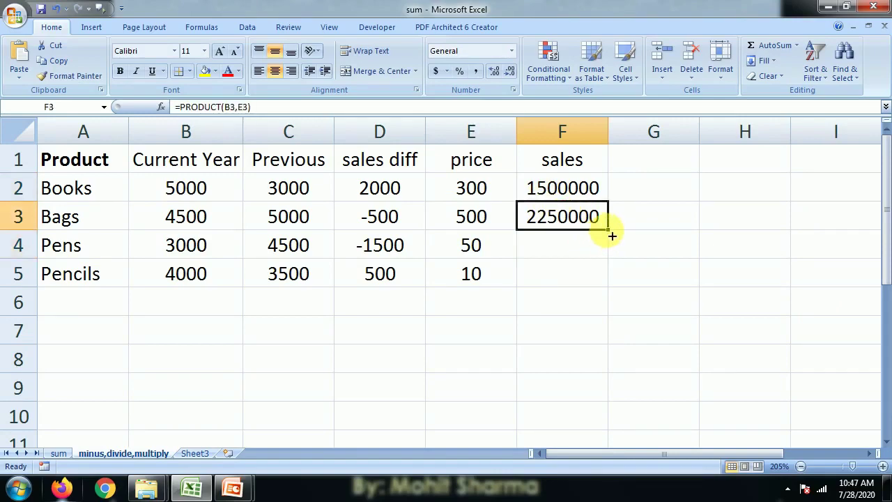
drag(608, 230, 603, 270)
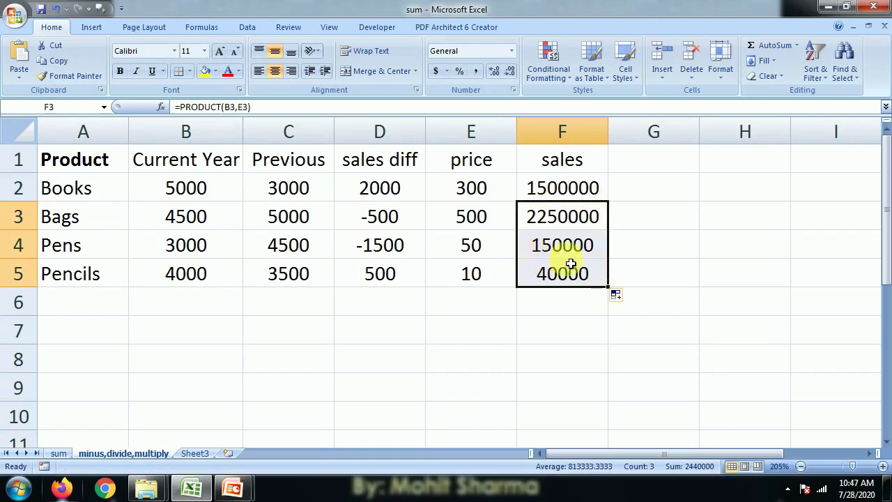
Review the sales diff column D1 to D5 and the sales column F1 to F5
click(369, 171)
drag(369, 170, 347, 272)
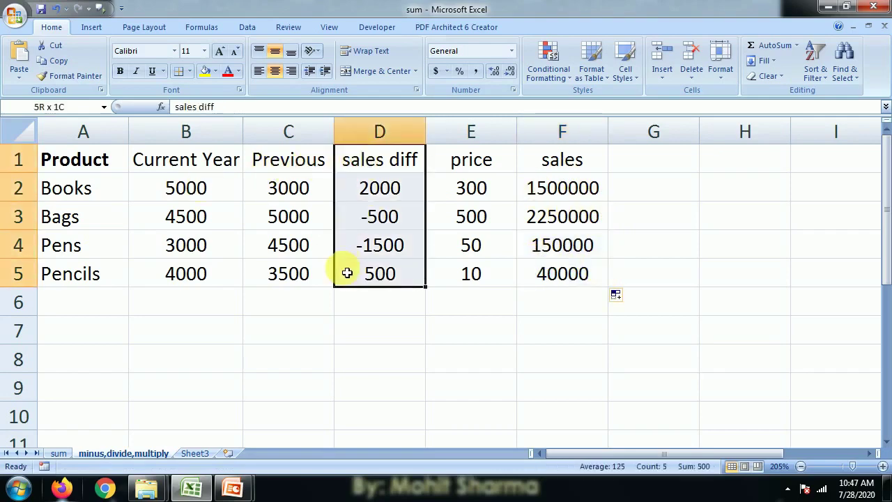
drag(547, 159, 548, 273)
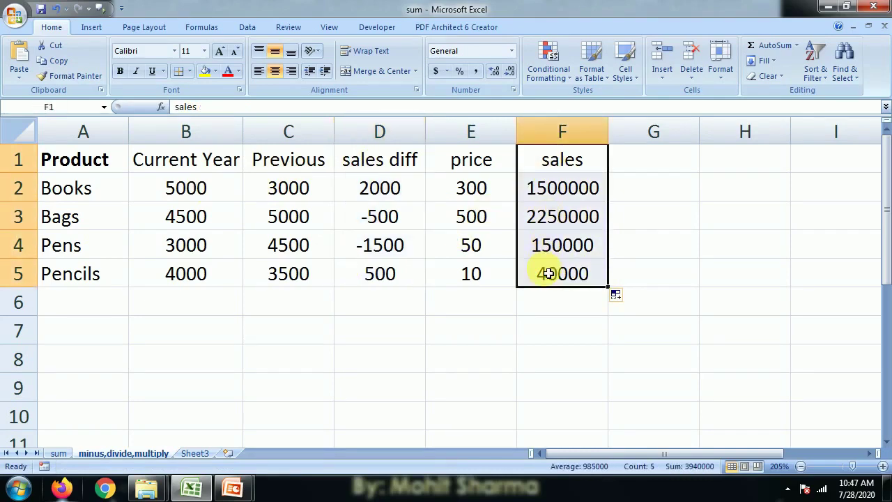
click(537, 301)
click(570, 199)
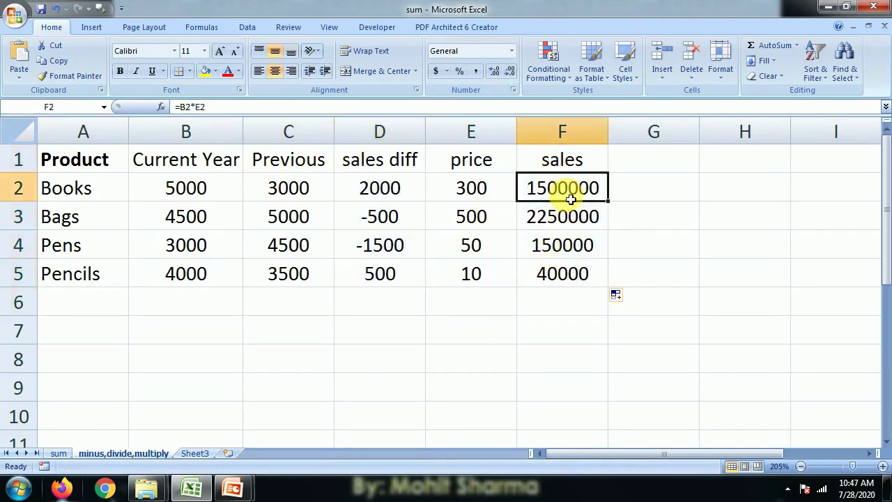
click(646, 171)
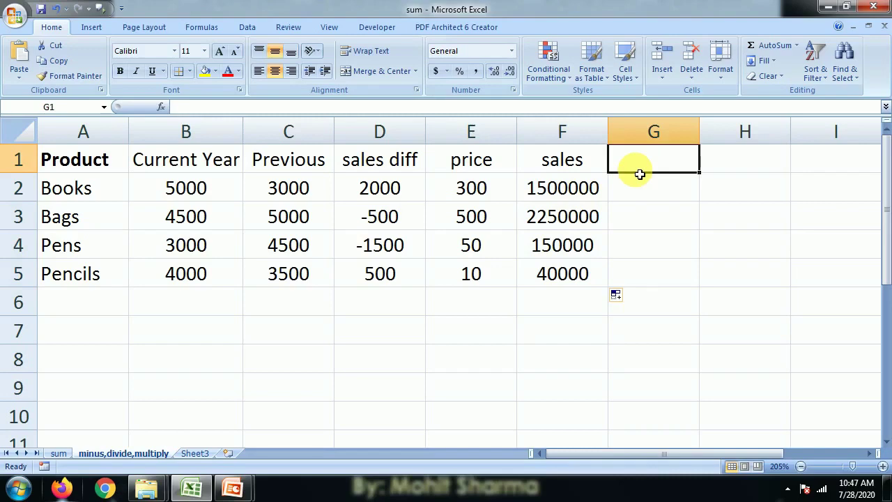
text(Per da)
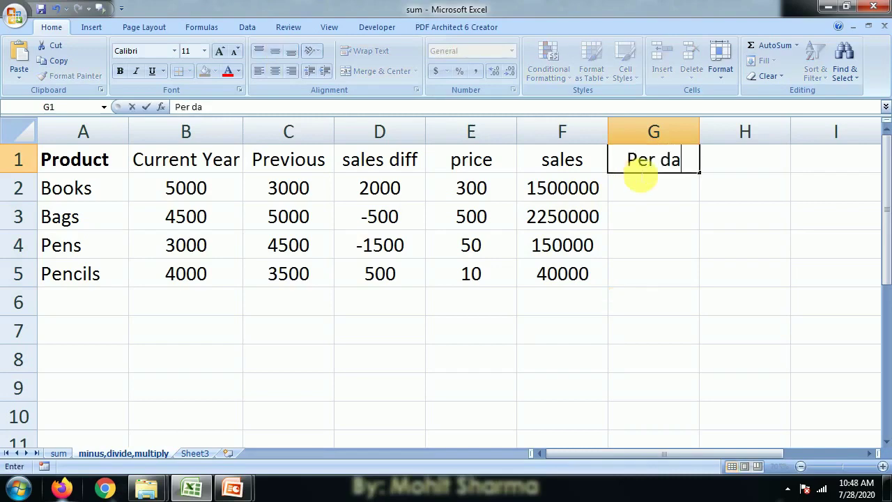
text(ys)
key(BackSpace)
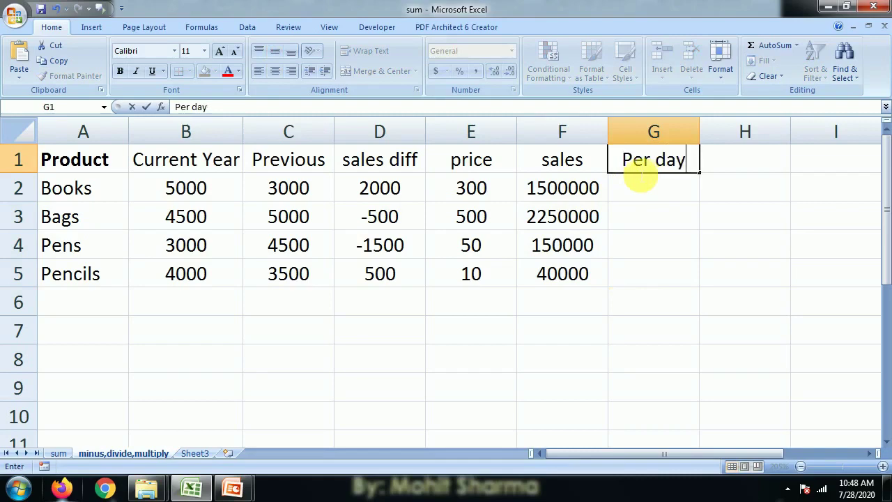
key(Left)
key(Left)
key(Left)
key(Right)
key(Right)
key(Right)
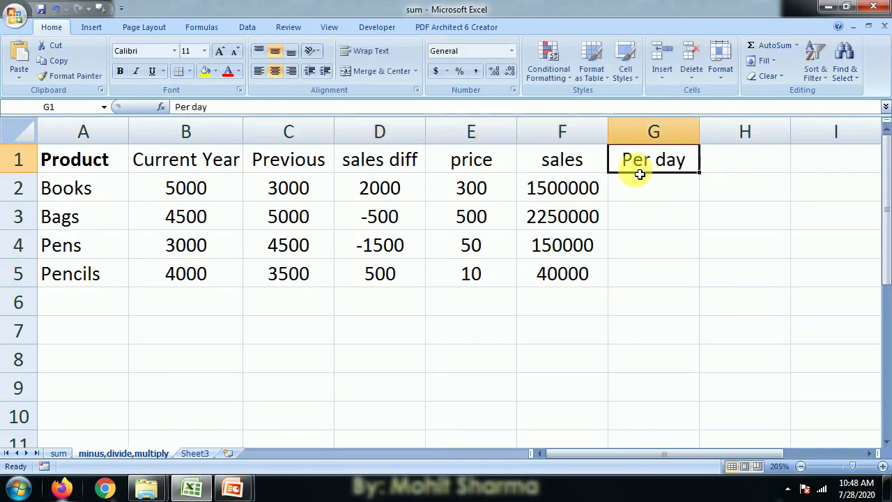
key(BackSpace)
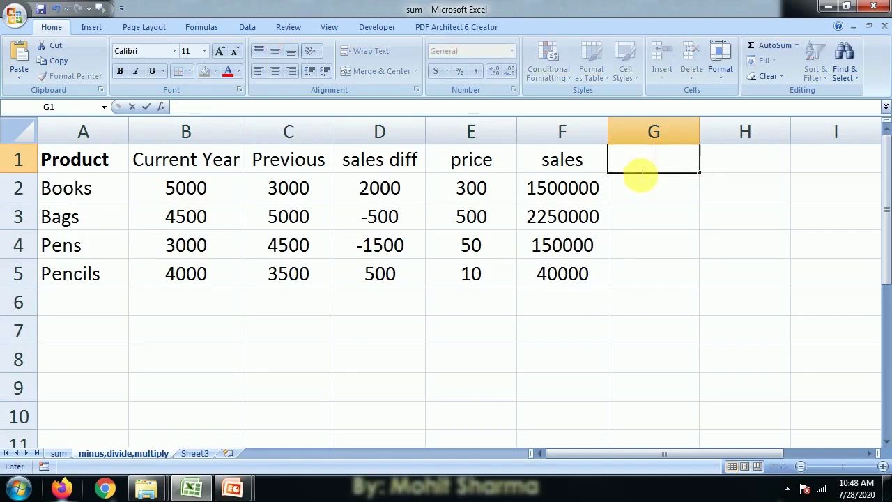
Enter the heading sales/days in G1, beside the sales heading
text(sales/)
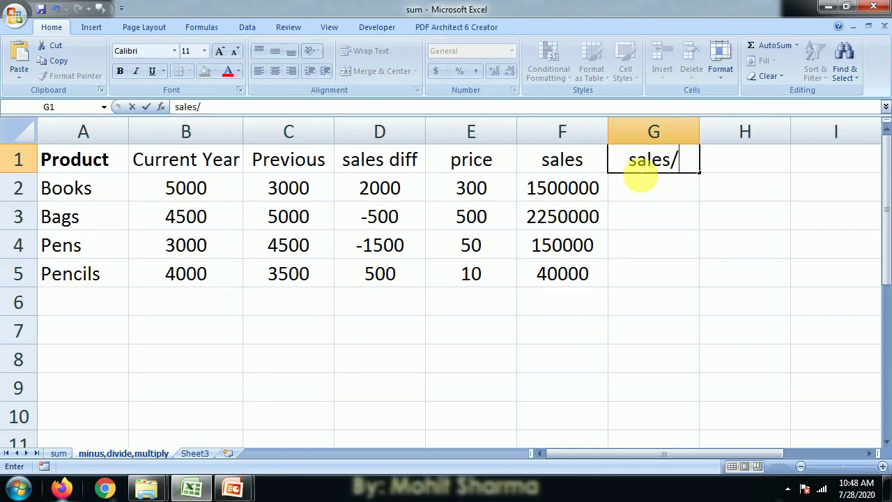
text(dat)
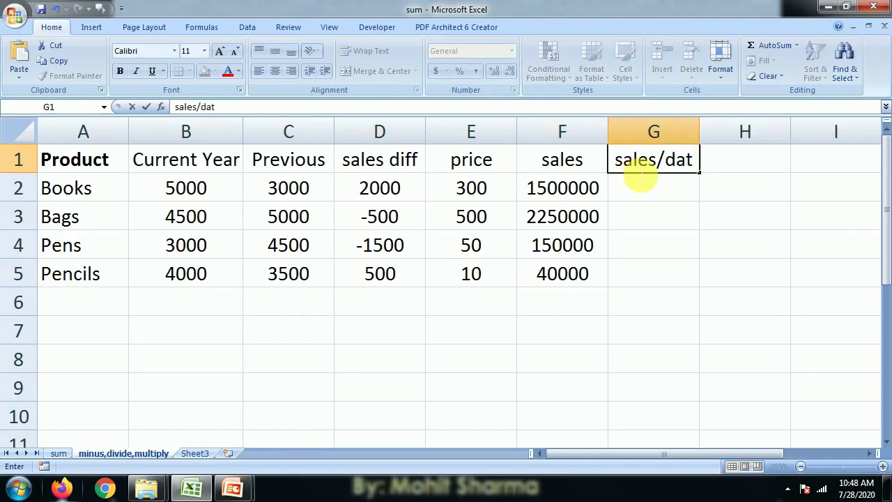
key(BackSpace)
text(ys)
key(Return)
Calculate the daily sales for Books in G2 by dividing its sales by 365 with the formula =F2/365
key(Up)
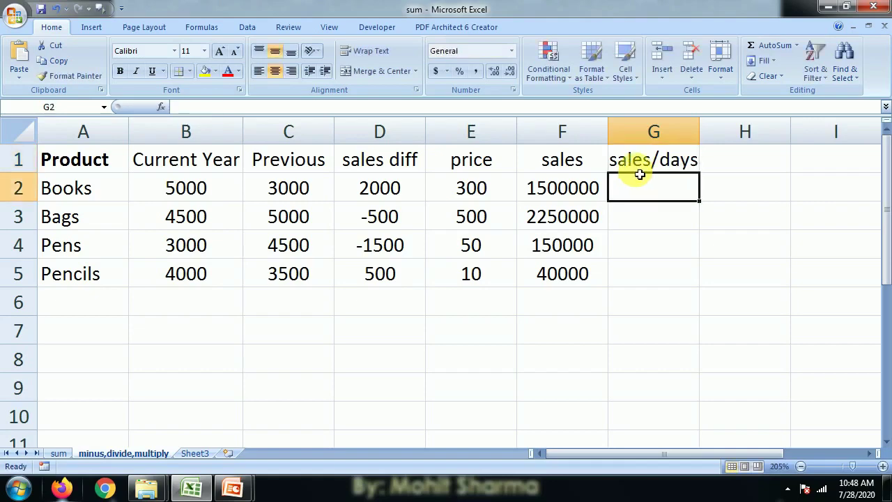
key(Left)
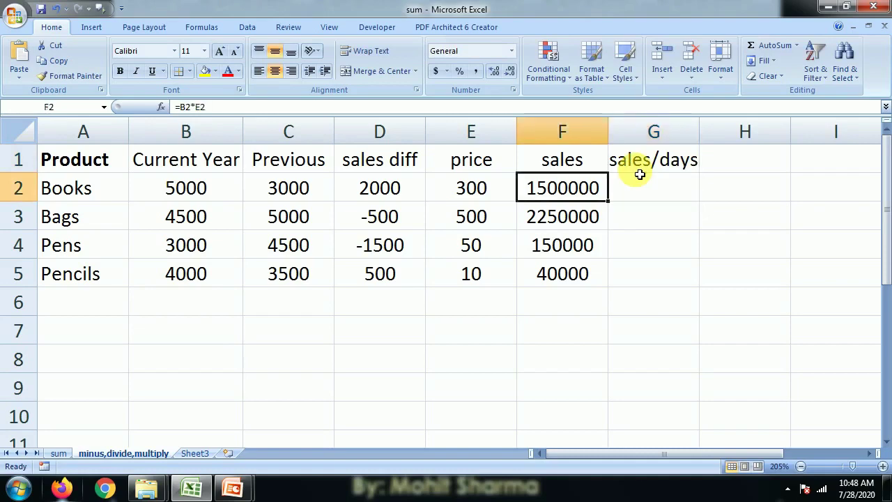
click(639, 175)
text(=)
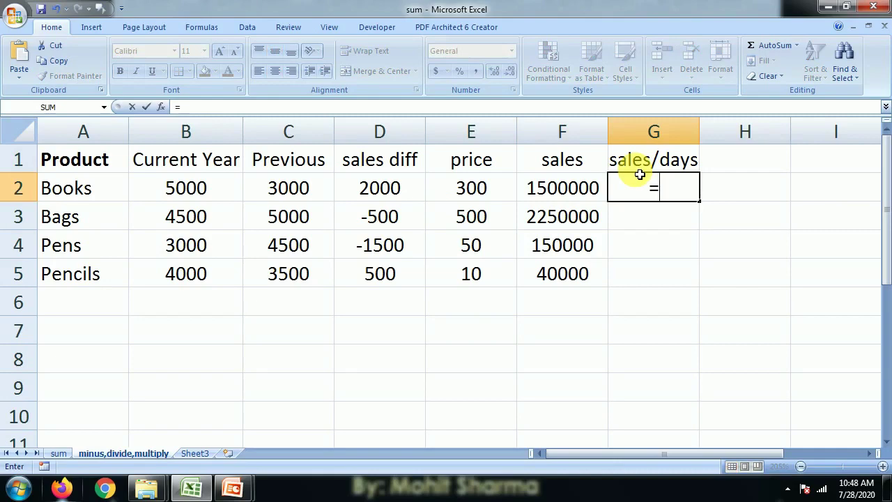
key(Left)
text(/)
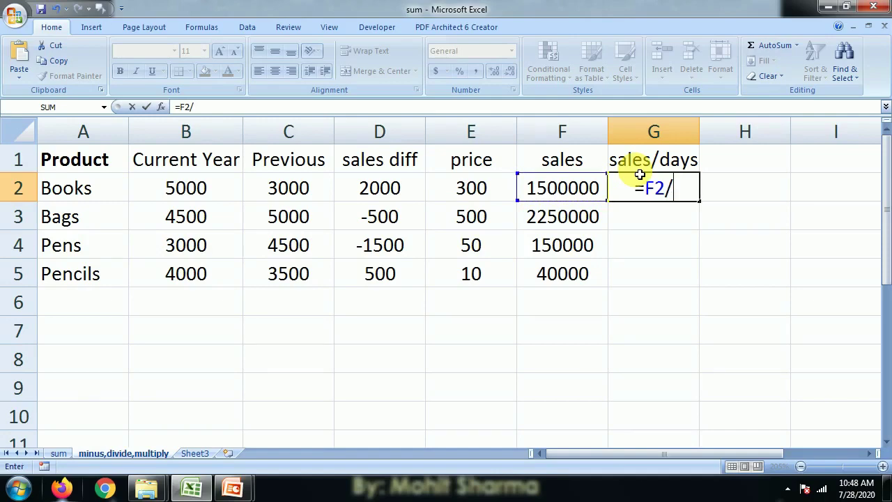
text(365)
key(Return)
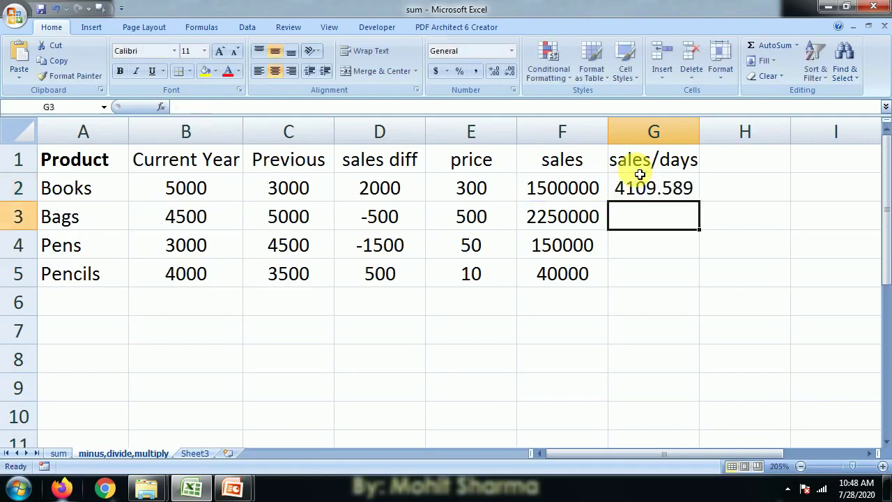
Calculate the daily sales for Bags in G3 with the formula =F3/365 and copy it down to G5
click(641, 187)
click(644, 221)
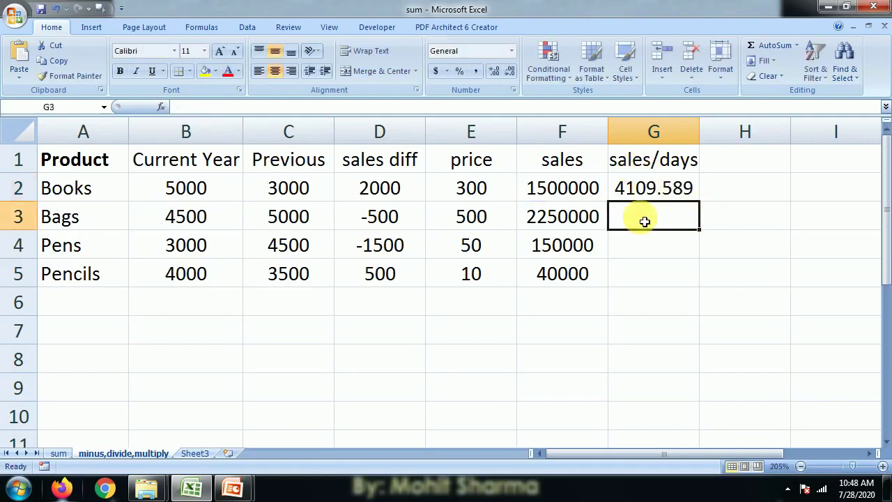
text(=)
key(Left)
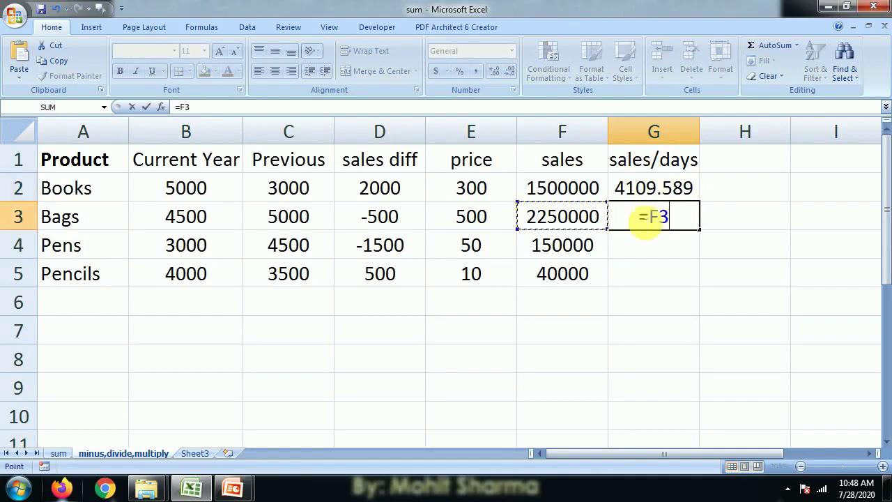
text(/365)
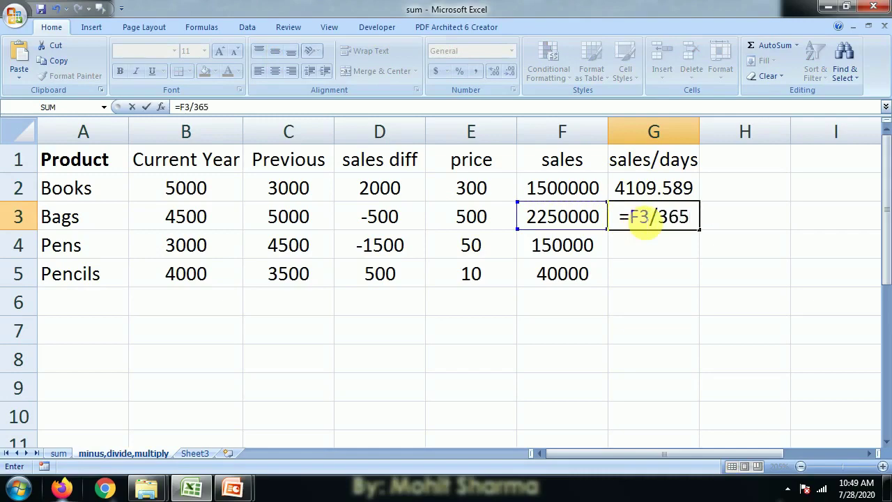
key(Return)
click(691, 216)
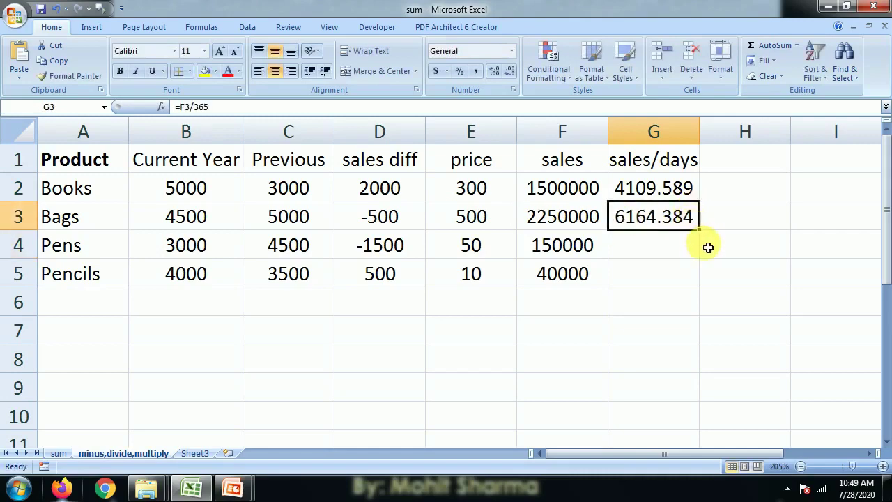
drag(700, 230, 697, 280)
Reduce the displayed decimals in the sales/days column to two places in G2, G3 and G5 and three in G4
click(660, 188)
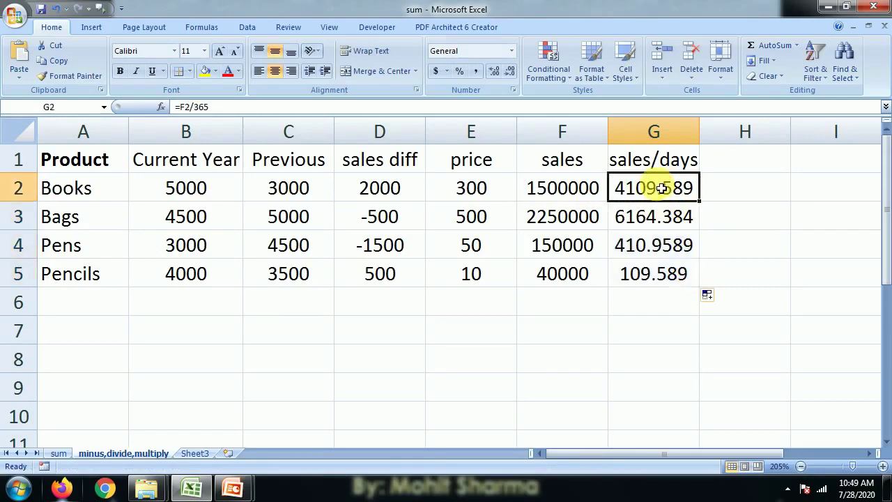
key(shift+Down)
key(shift+Down)
key(shift+Down)
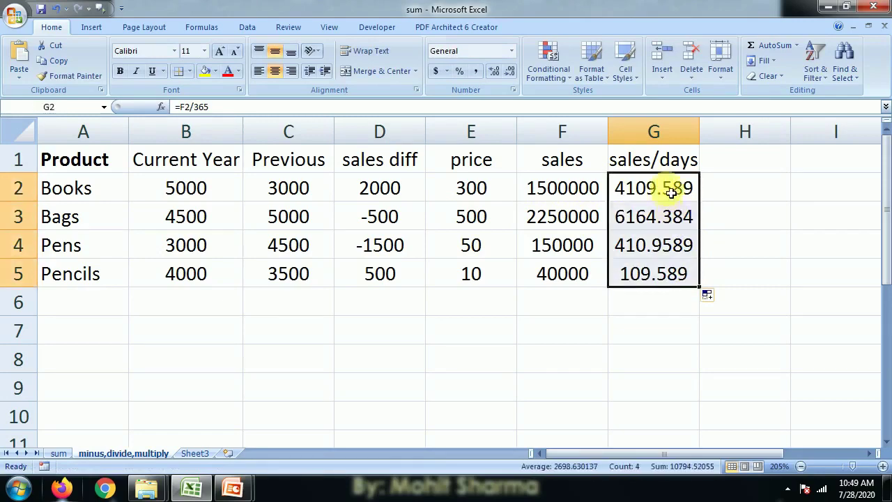
click(662, 187)
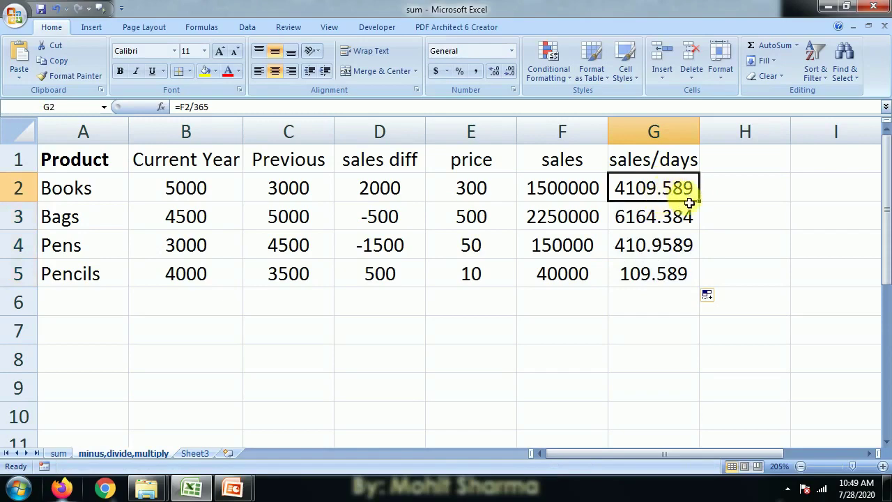
click(514, 78)
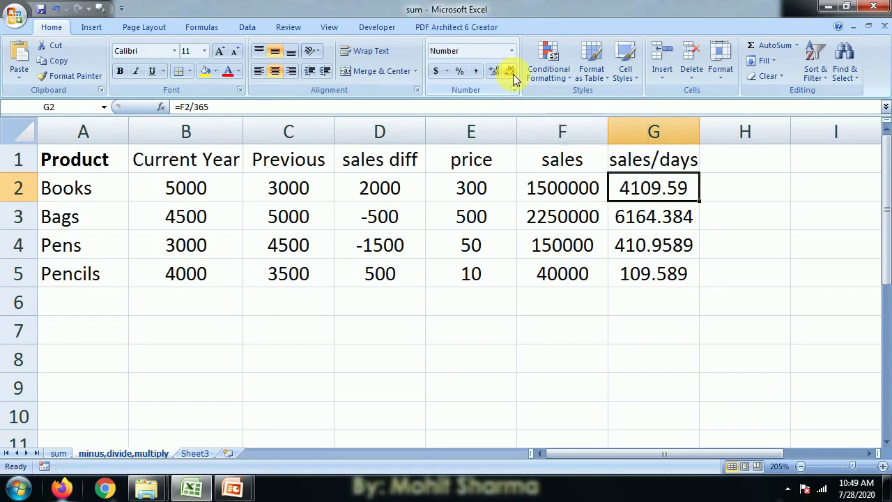
click(675, 226)
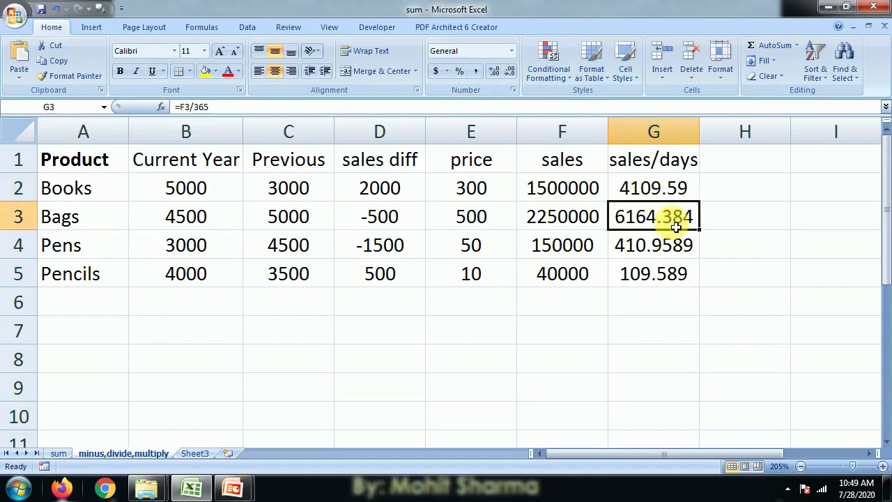
click(508, 73)
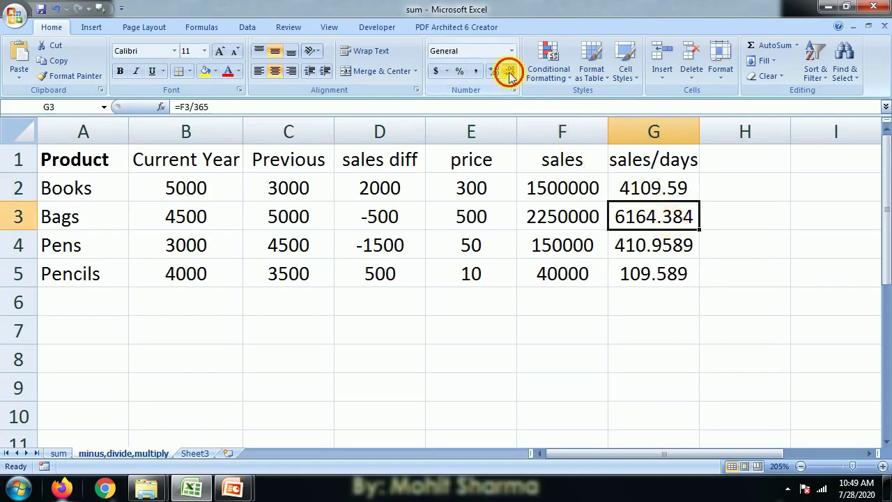
click(653, 245)
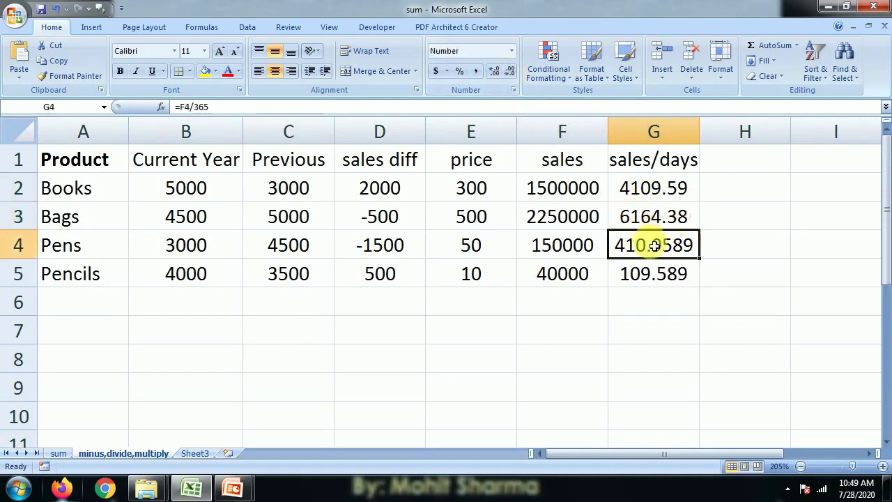
click(508, 73)
click(674, 274)
click(508, 72)
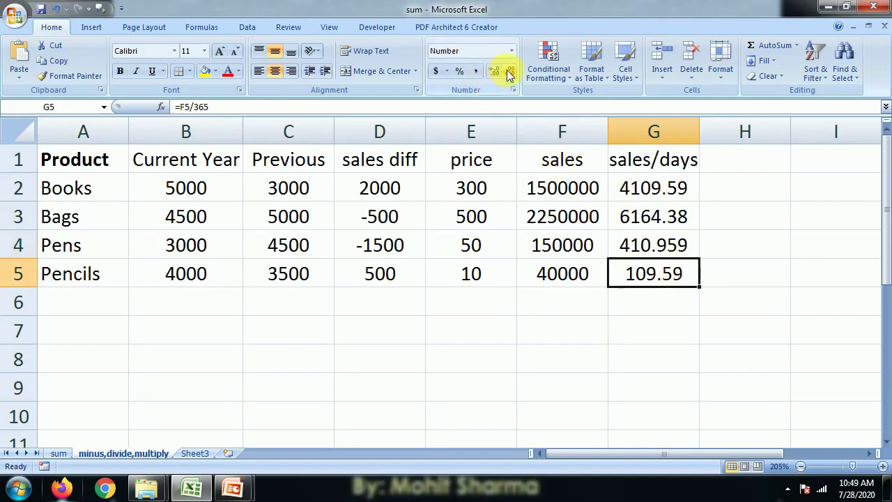
Put a thick box border around the sales diff column, D1:D5, and another around its heading in D1
click(655, 338)
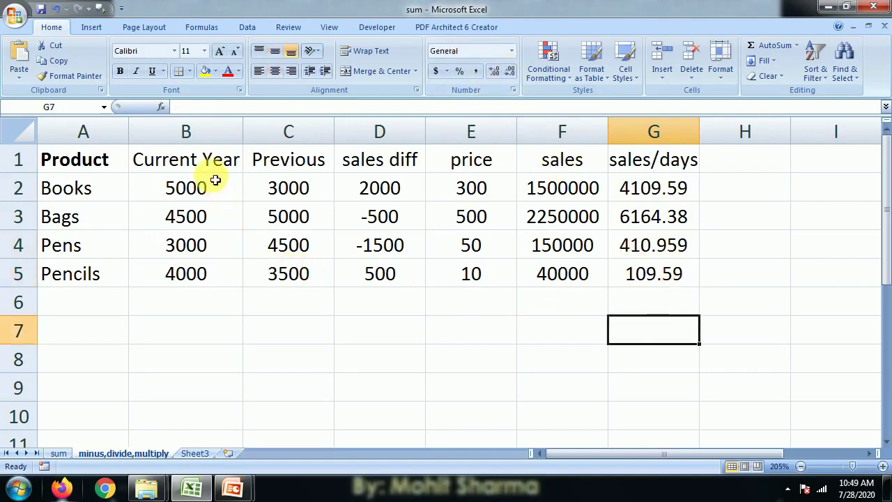
drag(378, 167, 359, 267)
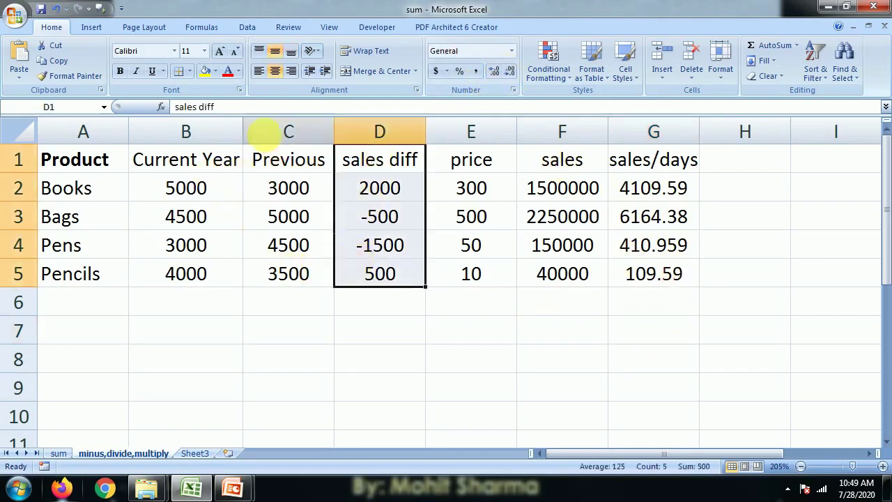
click(190, 71)
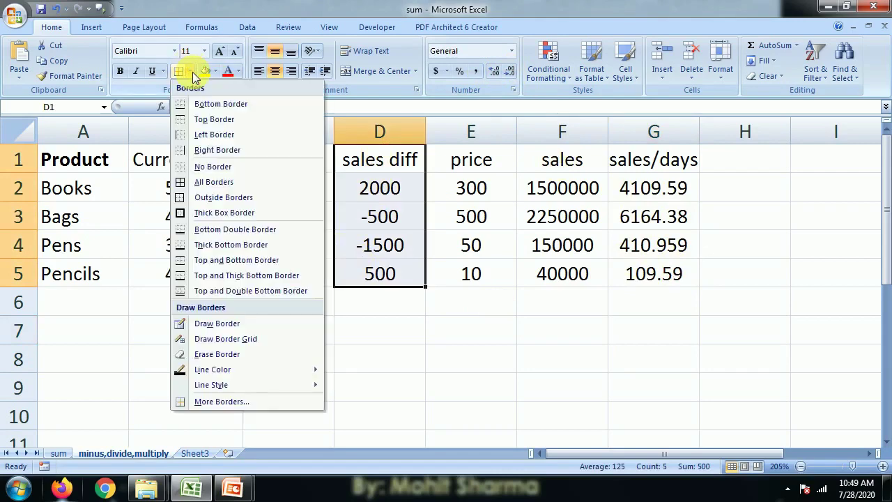
click(202, 213)
click(390, 330)
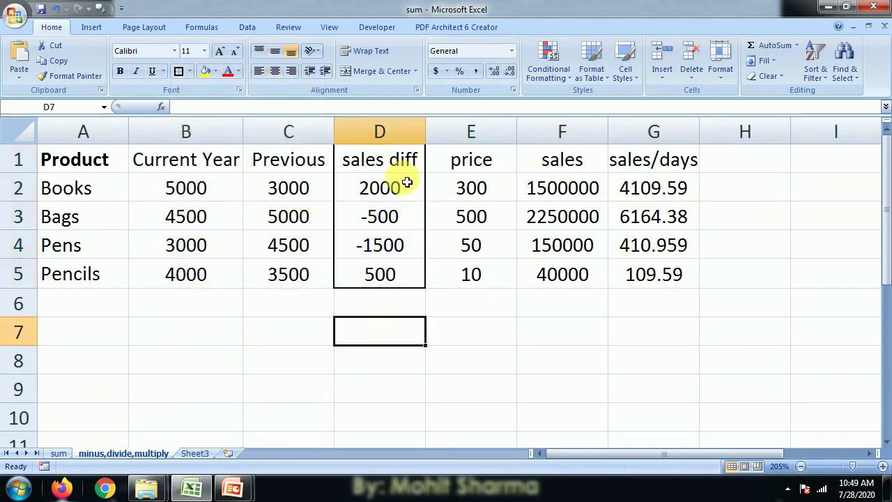
click(368, 360)
click(352, 159)
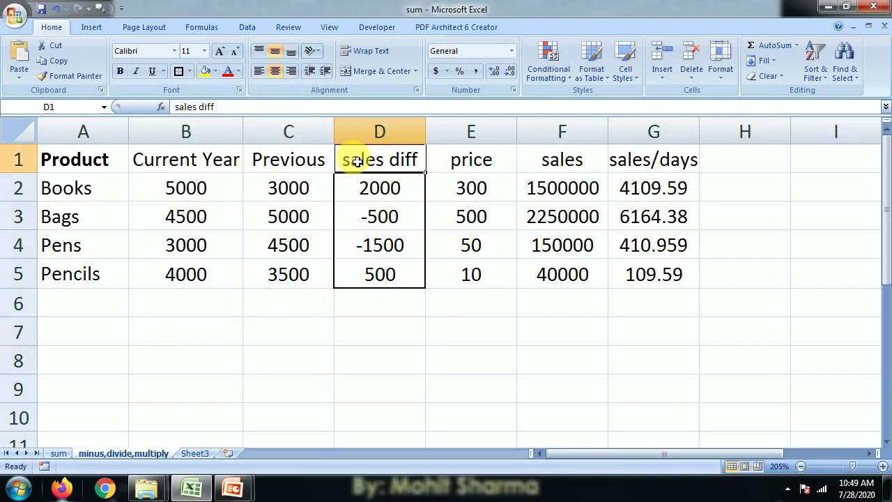
click(177, 72)
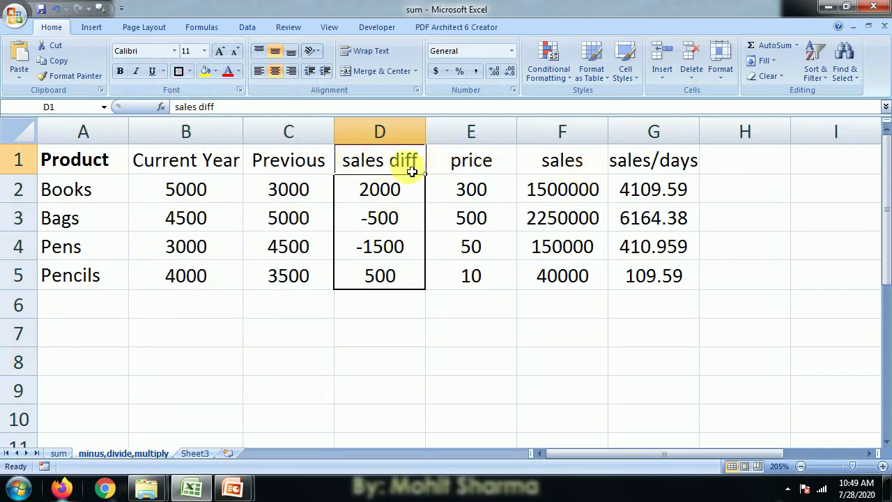
Apply thick box borders to the sales column, one around heading F1 and one around the amounts in F2:F5
click(562, 165)
click(177, 72)
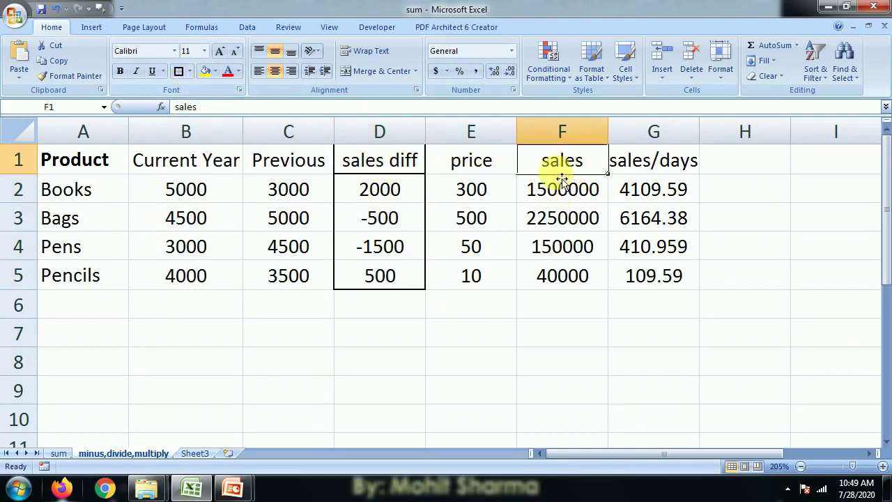
click(556, 196)
drag(551, 221, 544, 275)
click(179, 72)
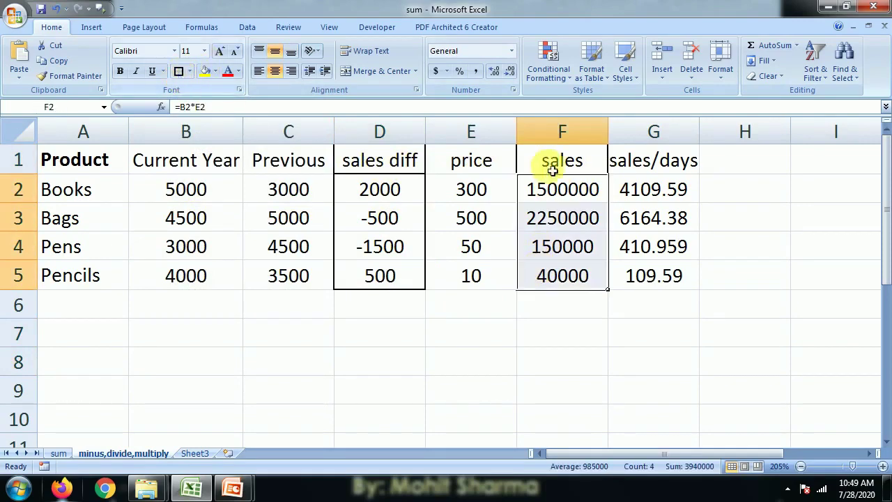
Apply thick box borders to the sales/days column, one around heading G1 and one around the values in G2:G5
click(641, 161)
click(177, 72)
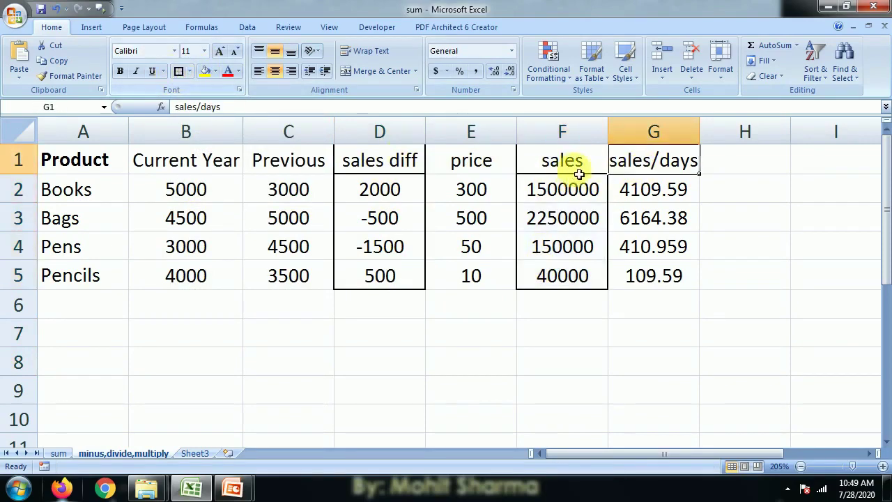
drag(638, 190, 640, 275)
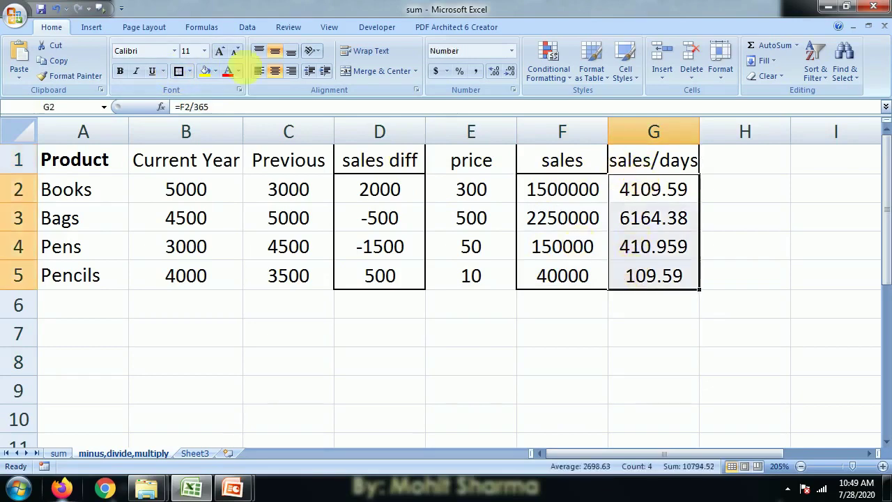
click(177, 72)
click(588, 359)
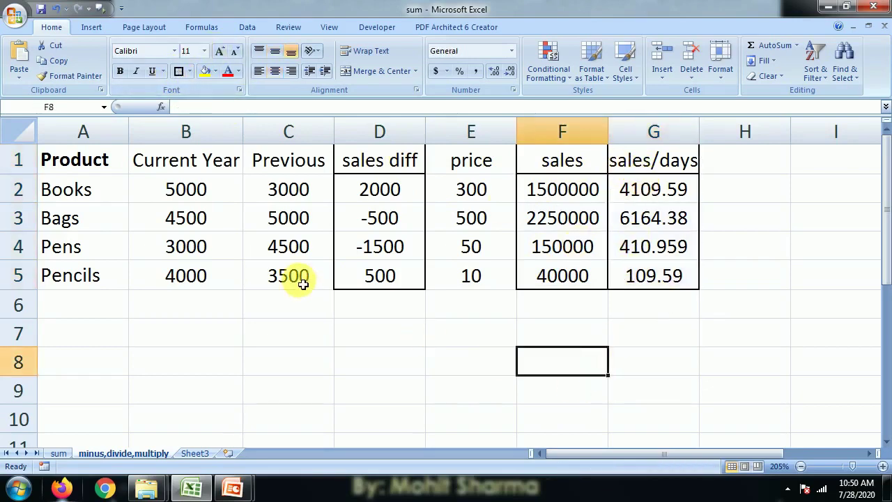